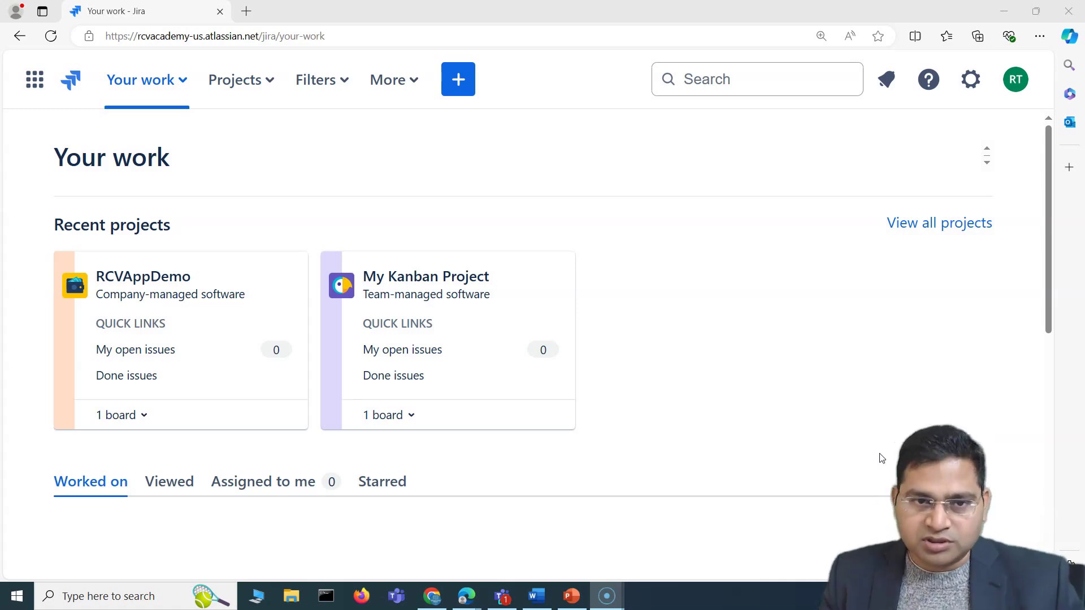
Bring the browser forward and reload Jira's Your work page
left_click(287, 155)
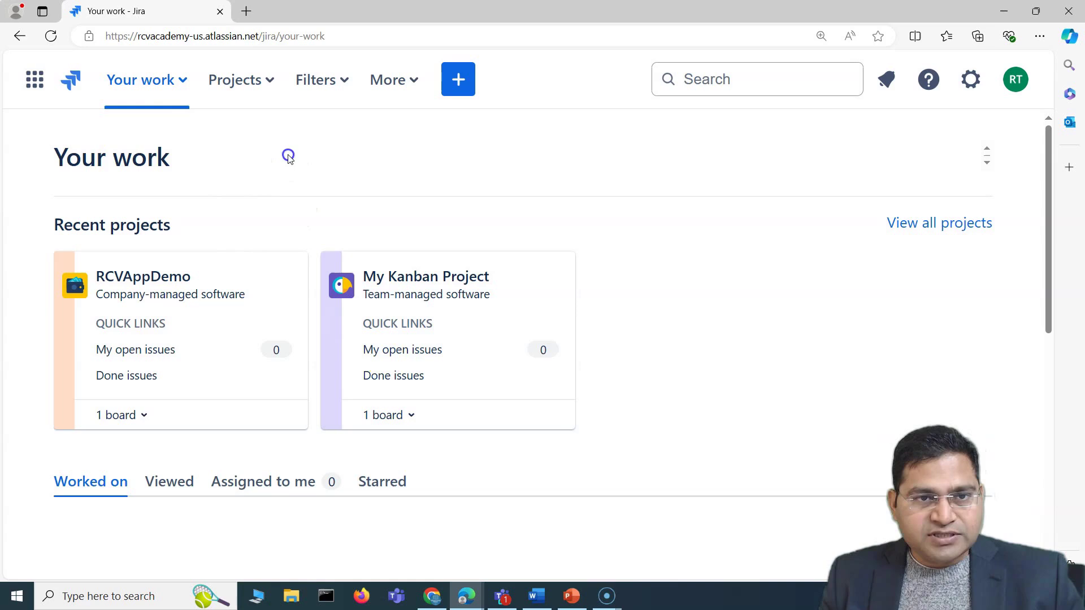
left_click(78, 87)
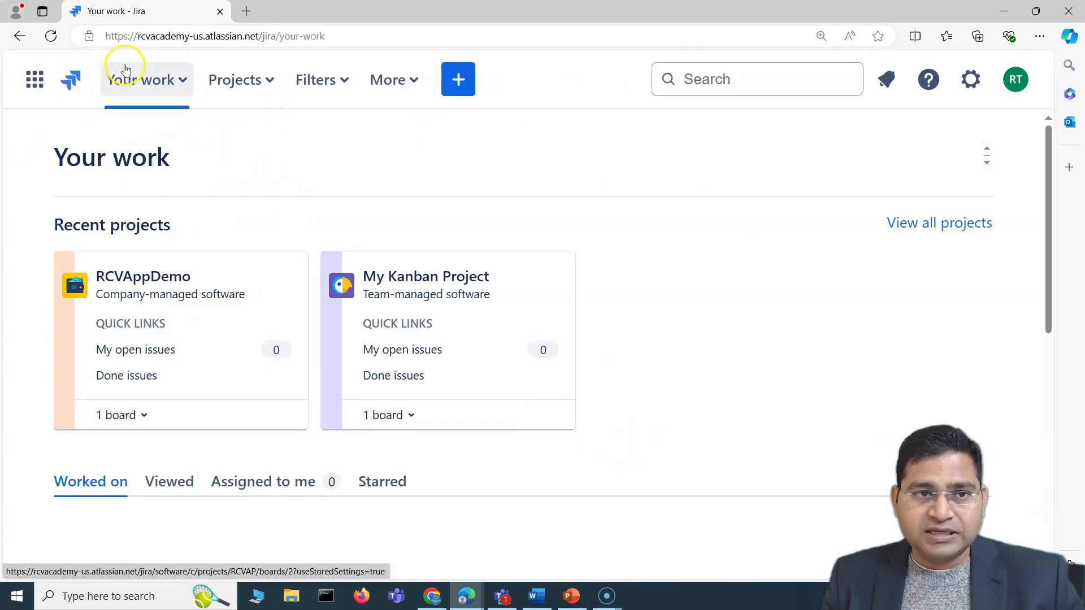
scroll(686, 322, "down", 5)
scroll(693, 351, "up", 5)
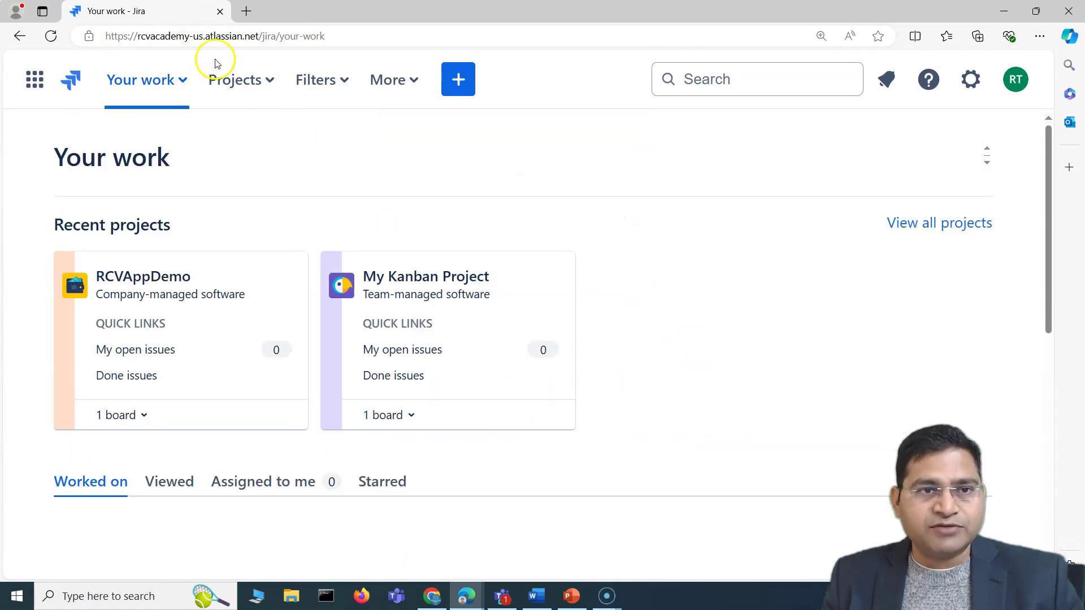
left_click_drag(202, 37, 139, 38)
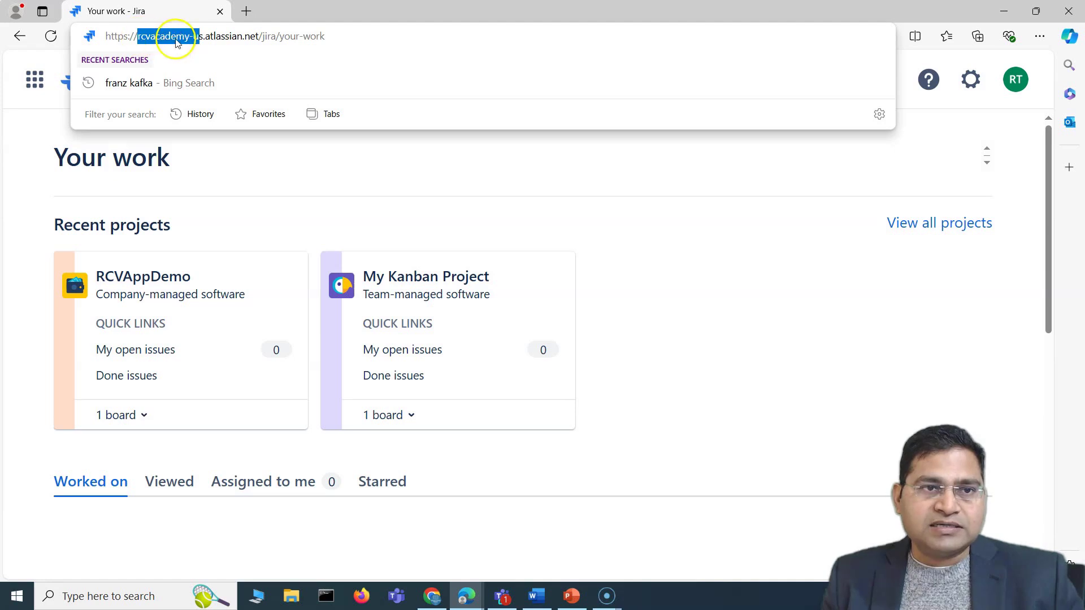
left_click(271, 159)
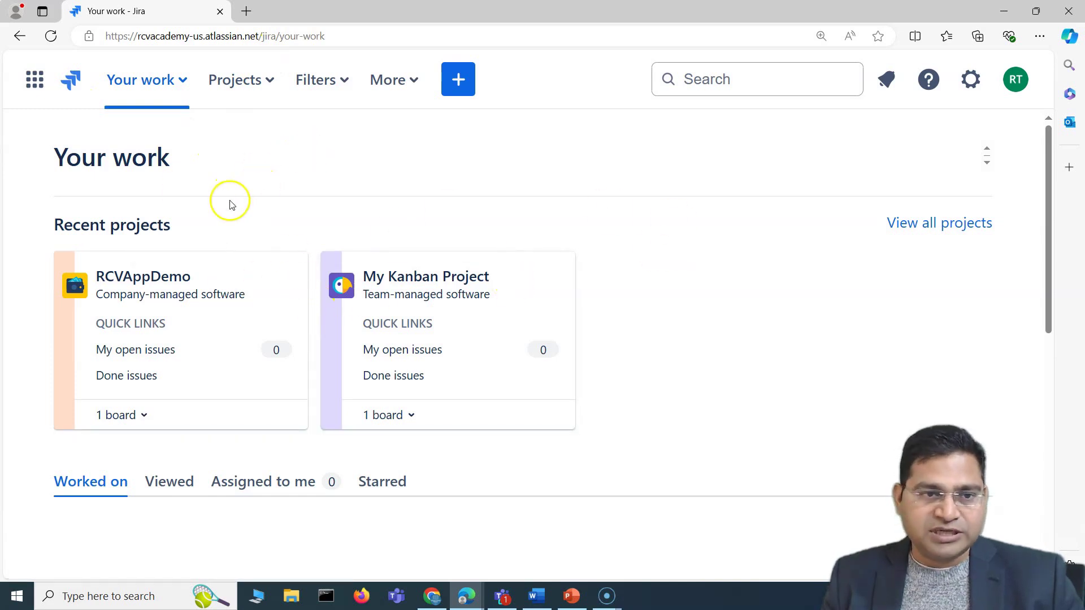
Open and close the Projects menu to look at the available projects
left_click(251, 85)
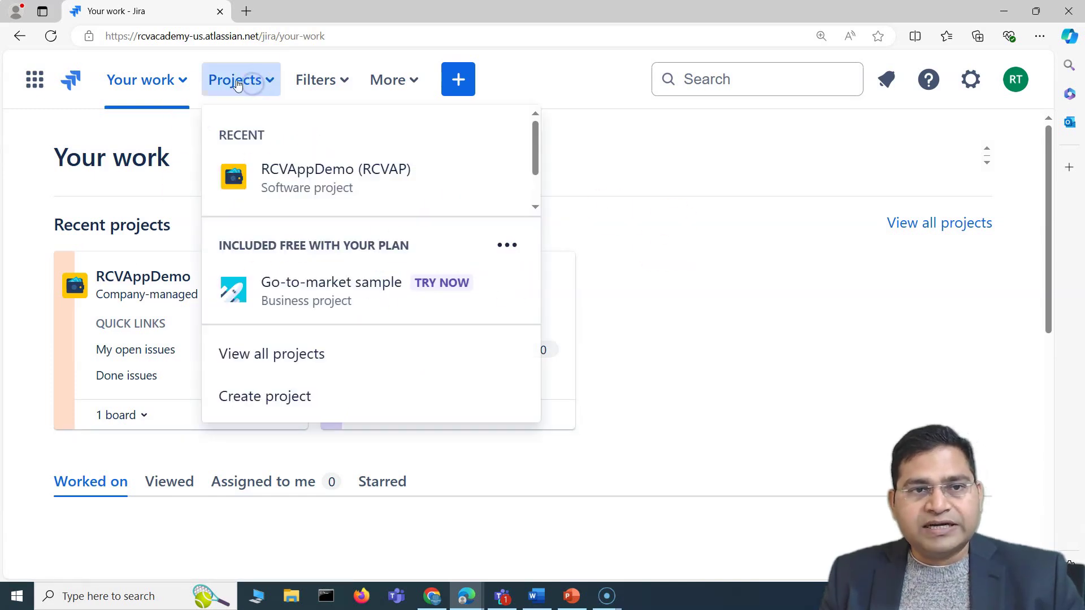
left_click(674, 172)
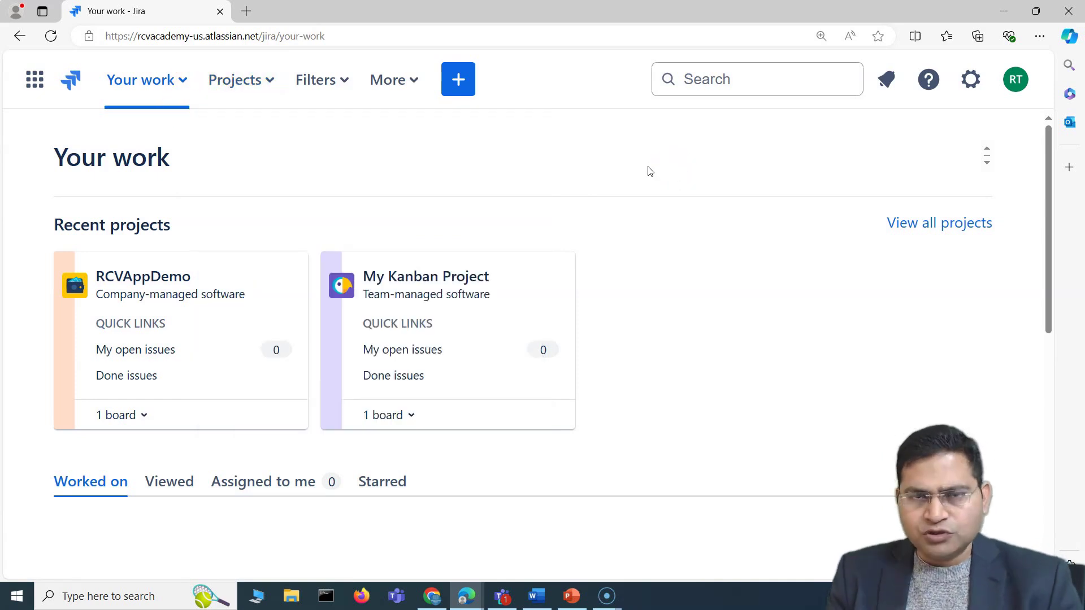
left_click(582, 157)
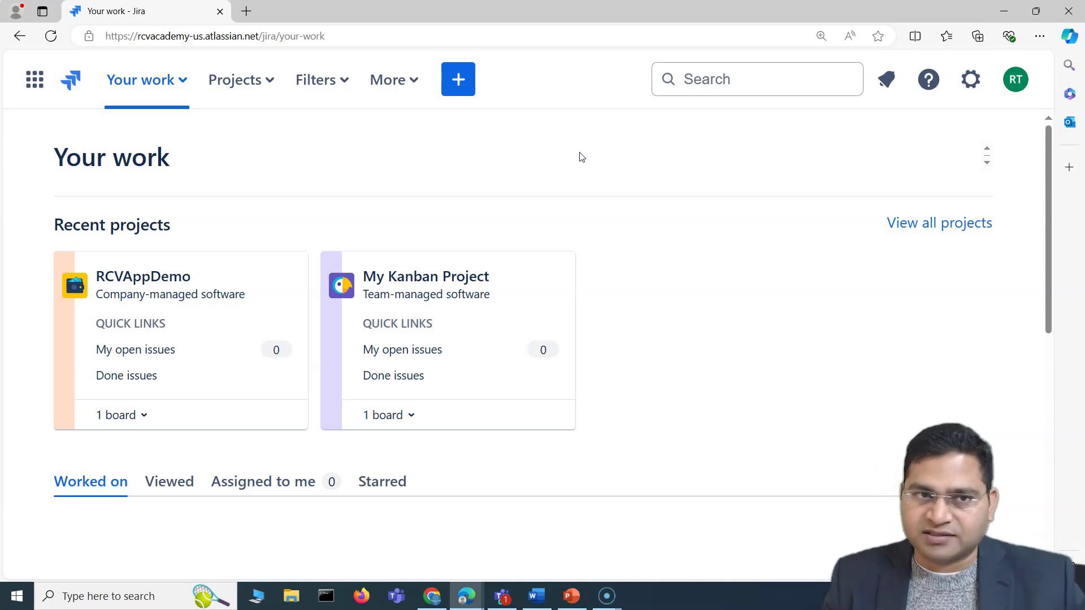
left_click(251, 93)
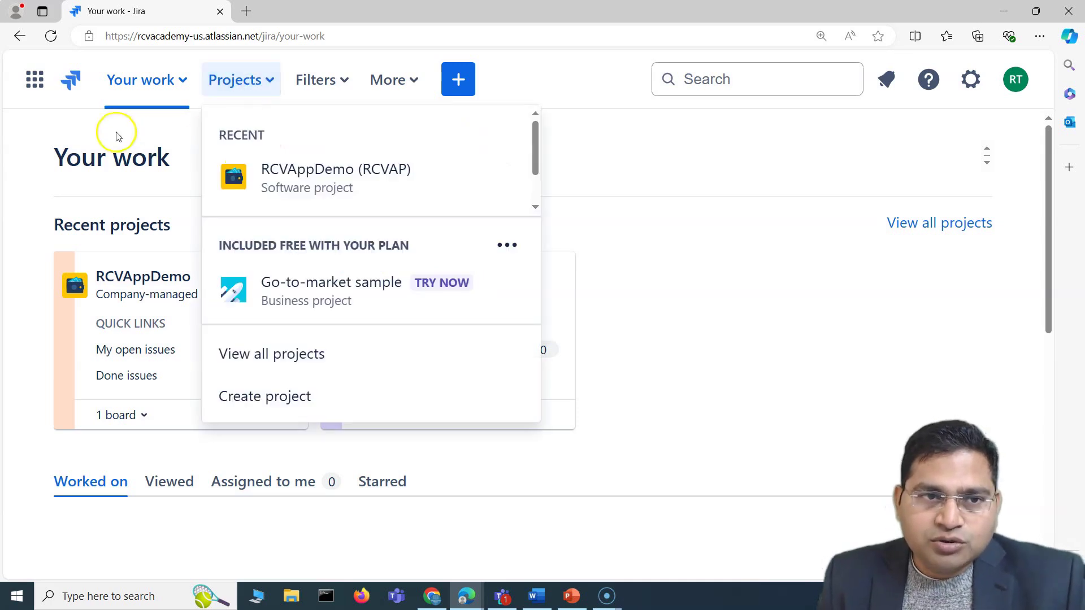
left_click(153, 137)
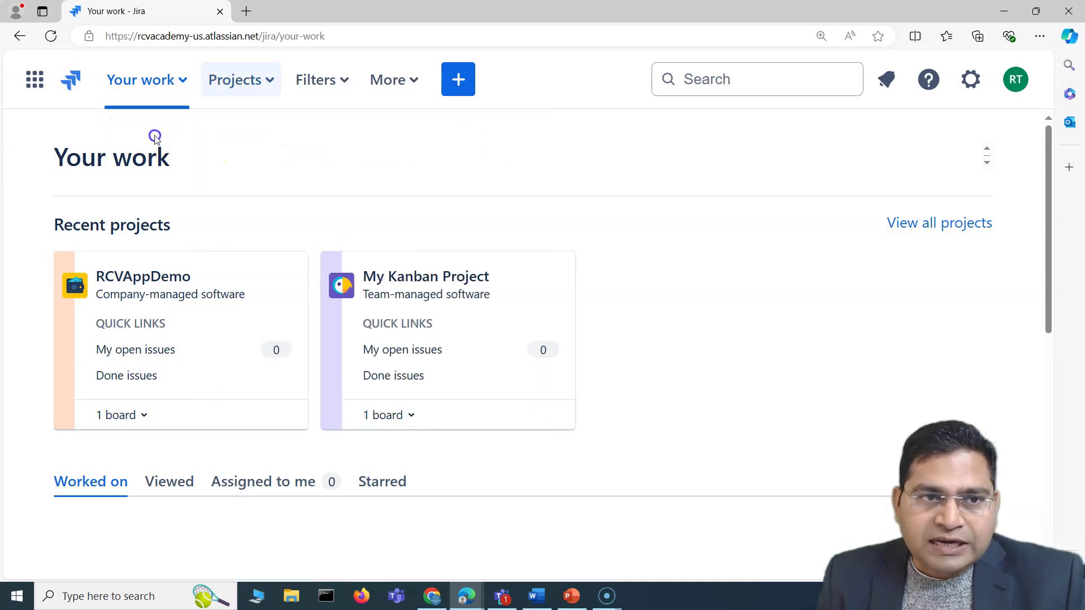
Start a new project, back out of the templates, and view all projects
left_click(271, 85)
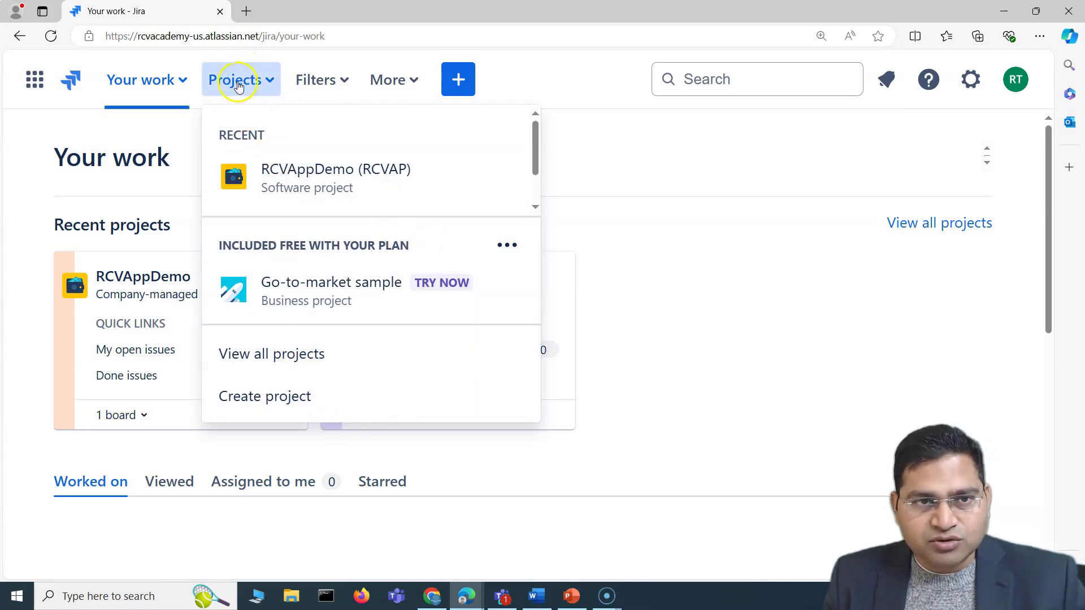
left_click(272, 407)
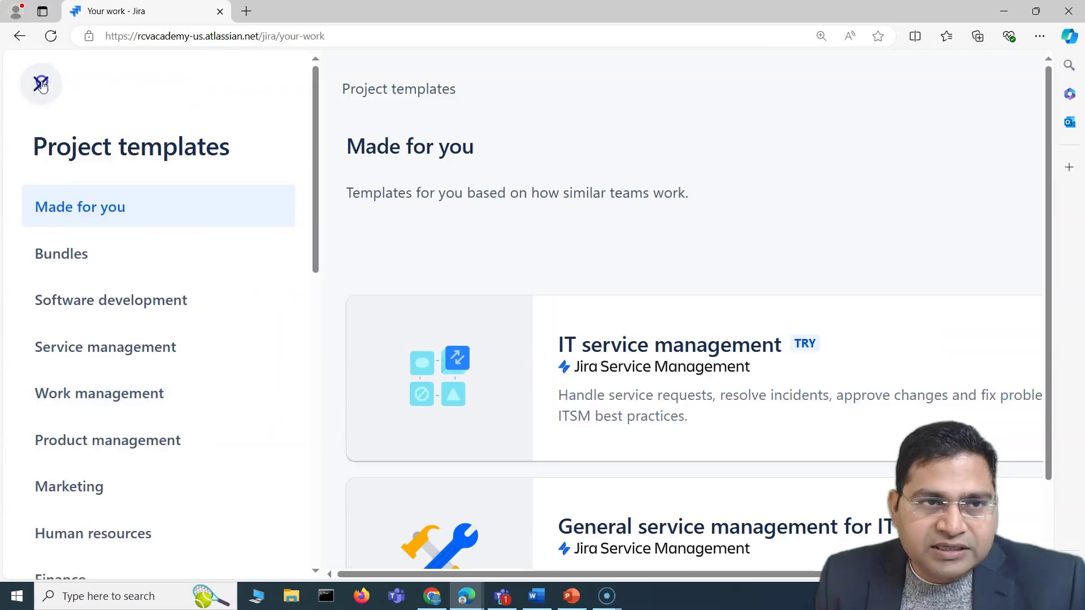
left_click(39, 80)
left_click(211, 87)
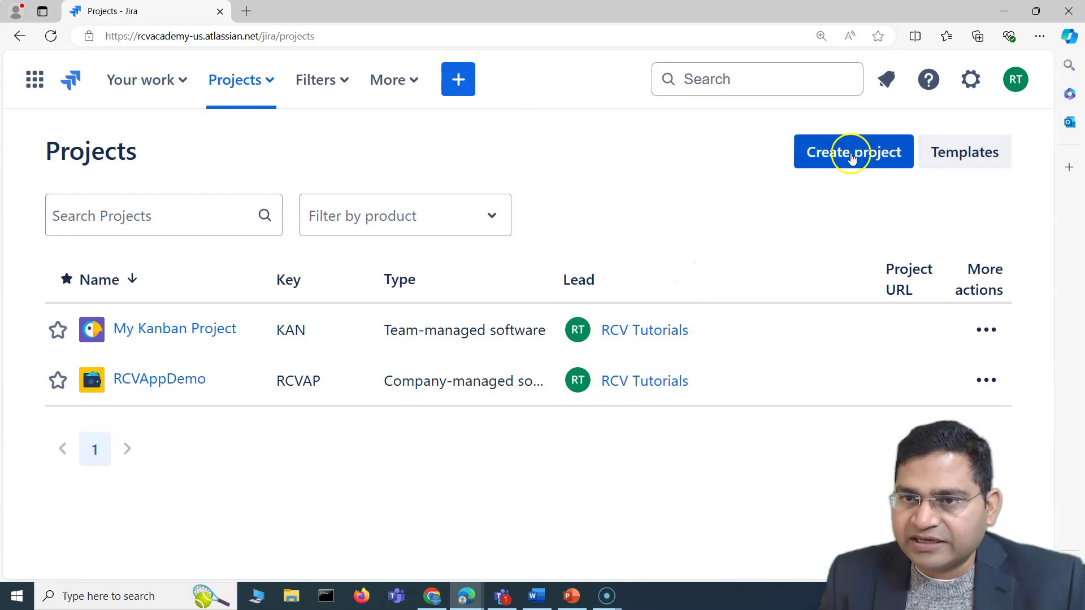
left_click(243, 79)
left_click(201, 450)
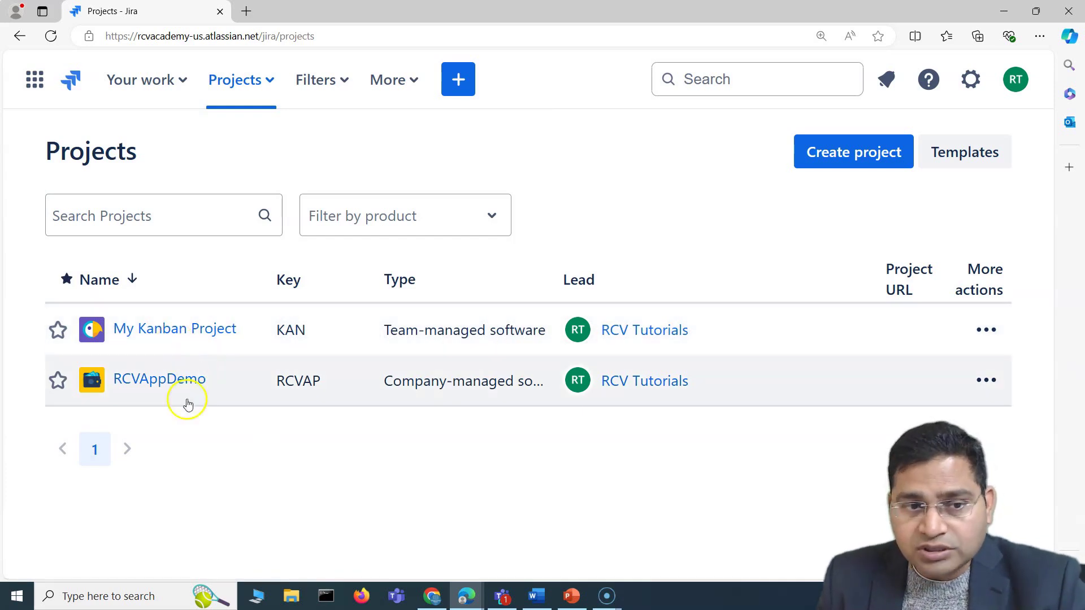
Start creating a new project to bring up the Project templates gallery
left_click(827, 151)
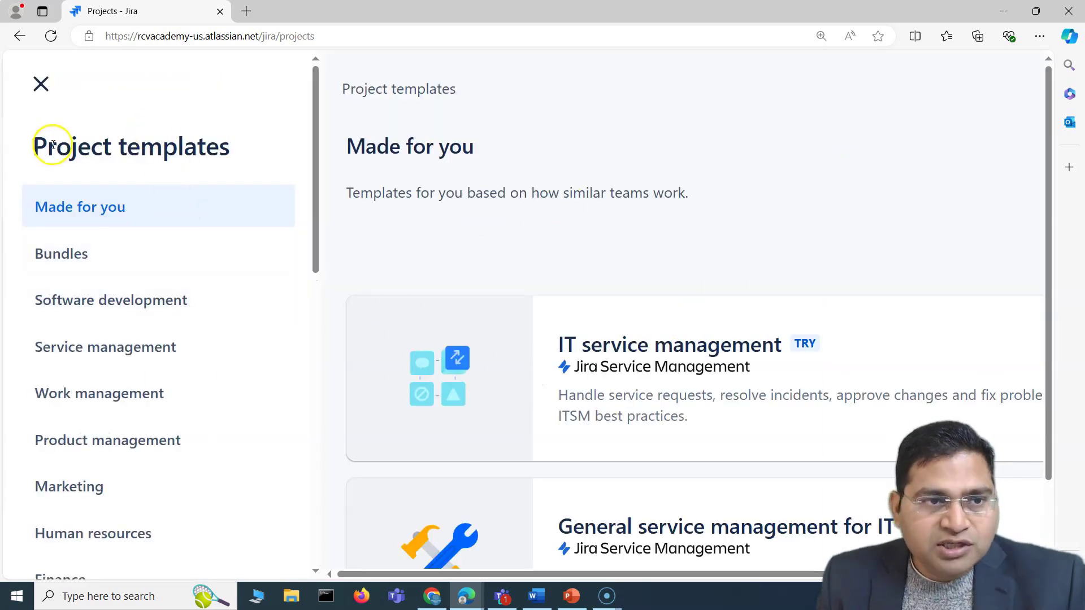
left_click_drag(36, 145, 237, 147)
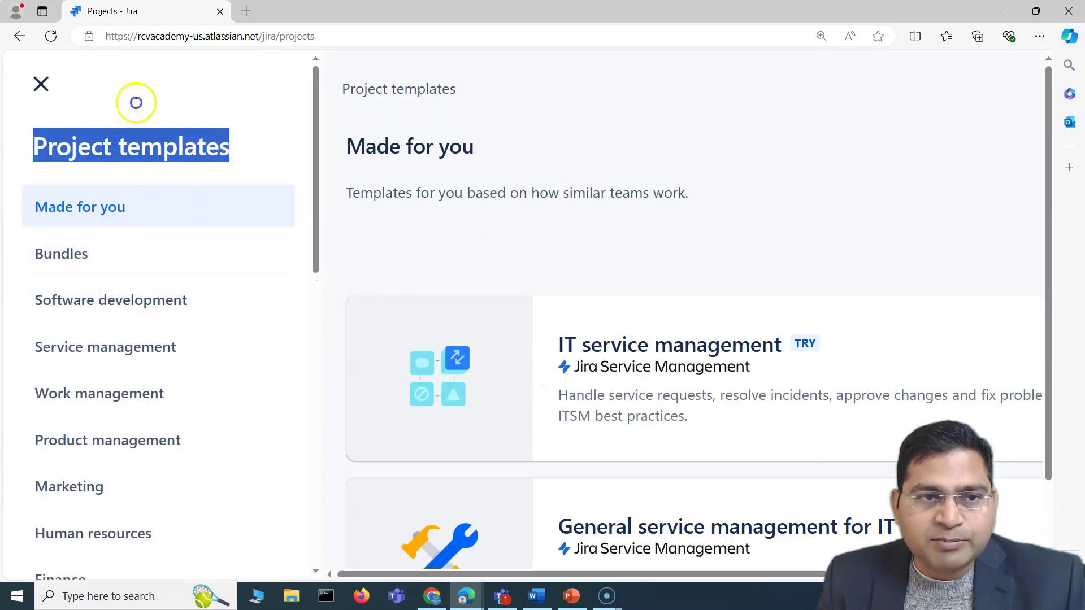
scroll(270, 431, "down", 10)
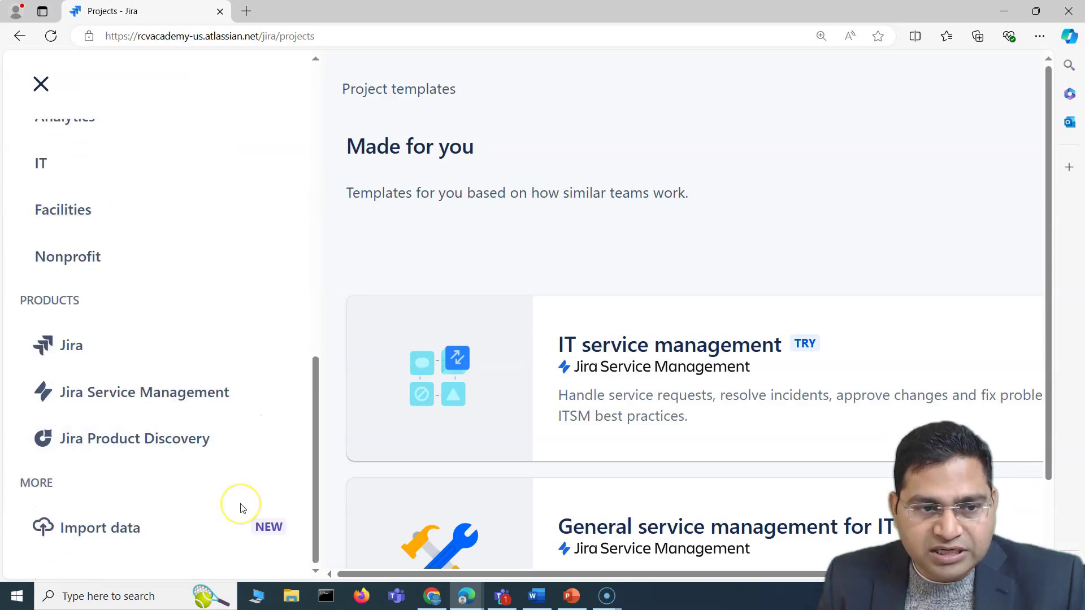
scroll(243, 508, "up", 8)
scroll(242, 509, "up", 3)
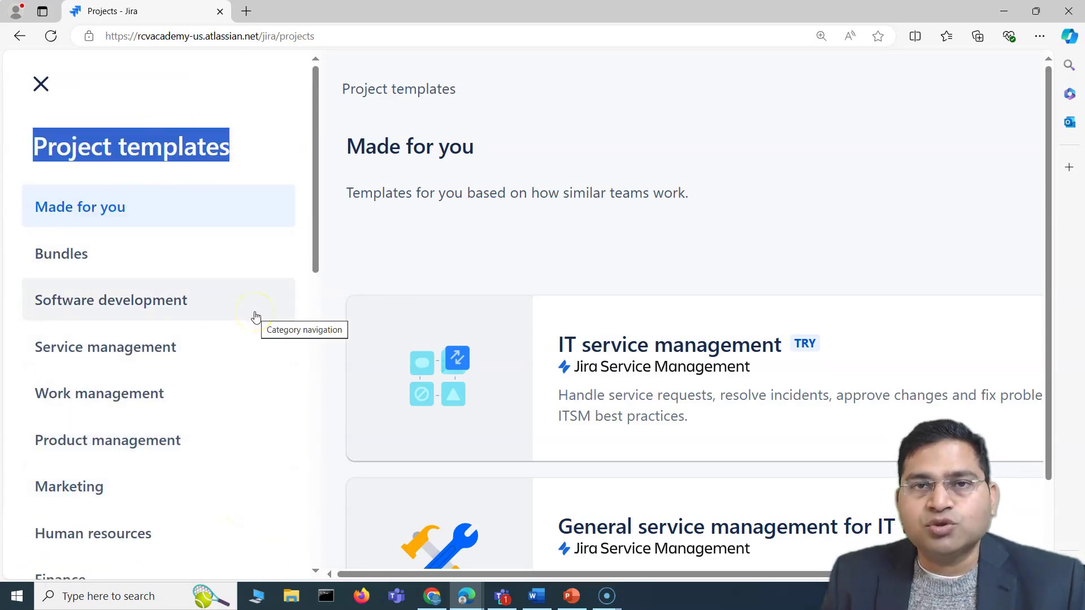
Show the Software development templates and scroll to the Kanban and Scrum cards
left_click(117, 303)
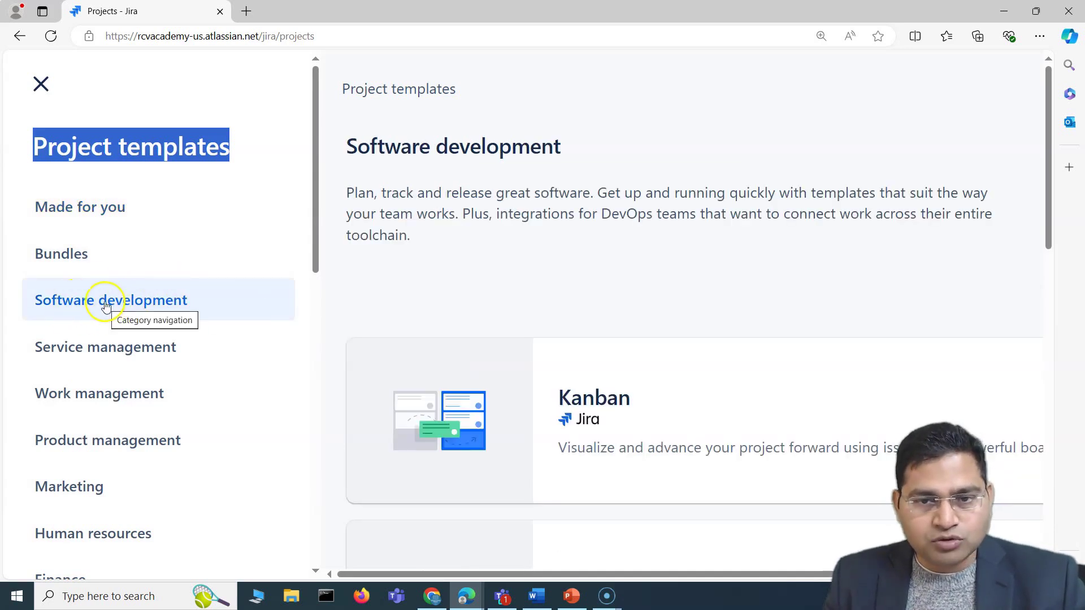
scroll(594, 232, "down", 3)
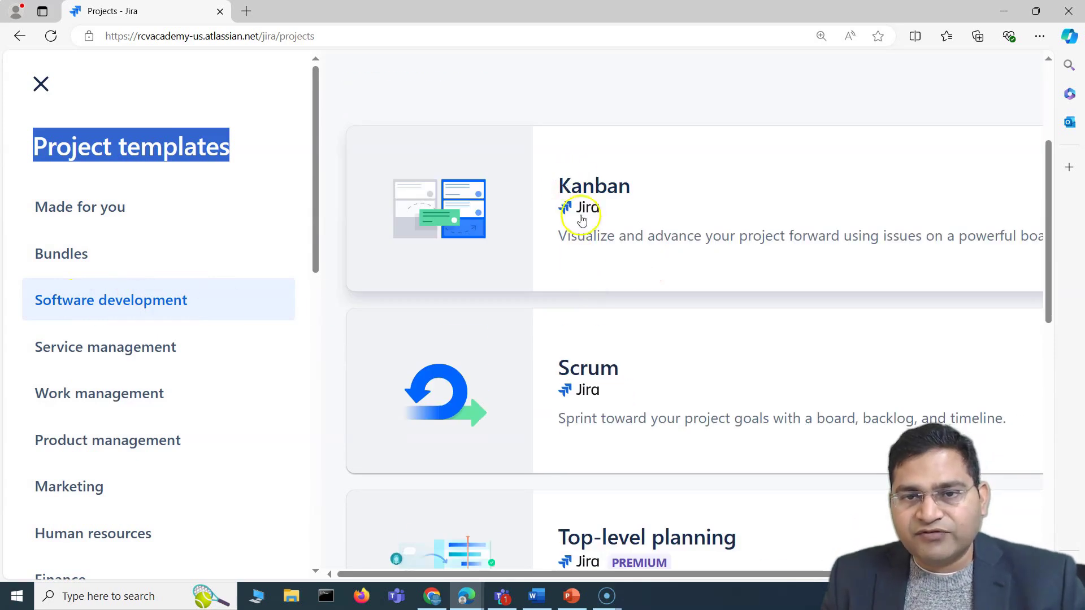
scroll(650, 393, "down", 3)
scroll(661, 405, "down", 3)
scroll(680, 420, "down", 1)
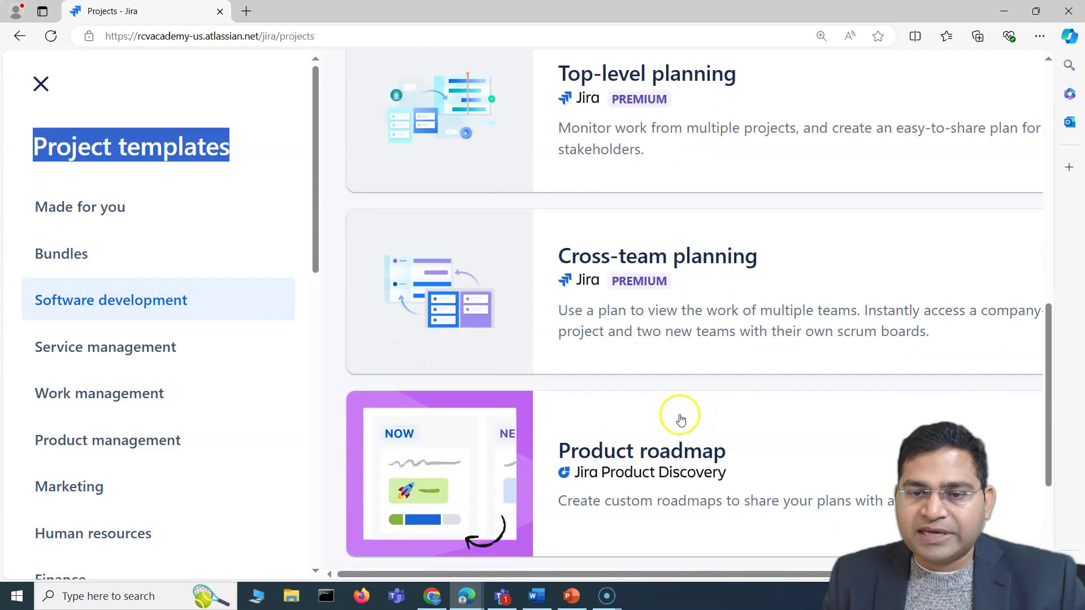
scroll(681, 419, "down", 3)
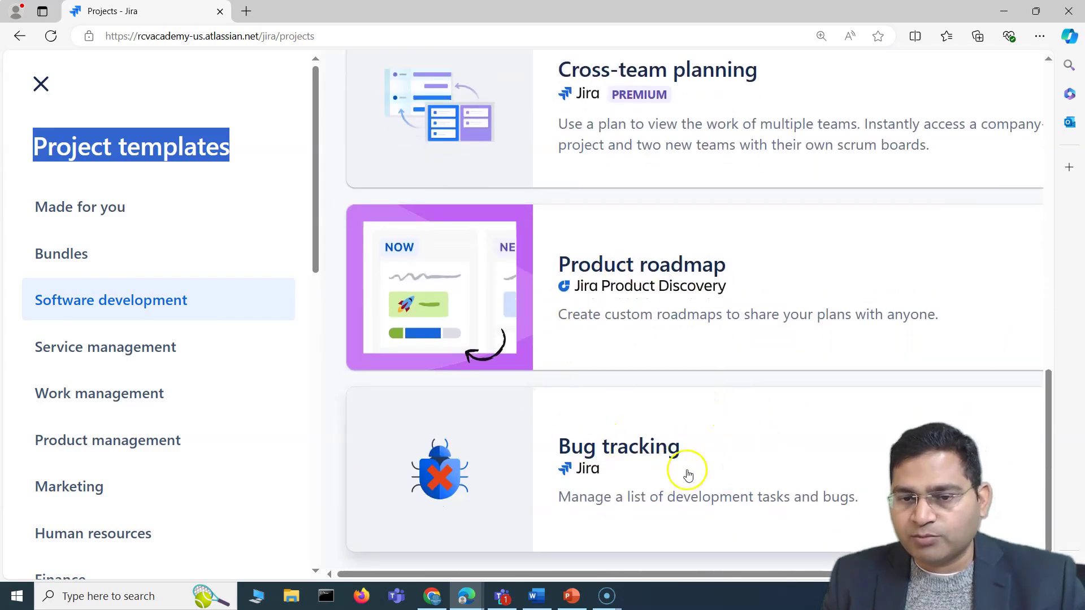
scroll(686, 480, "up", 10)
scroll(635, 383, "down", 1)
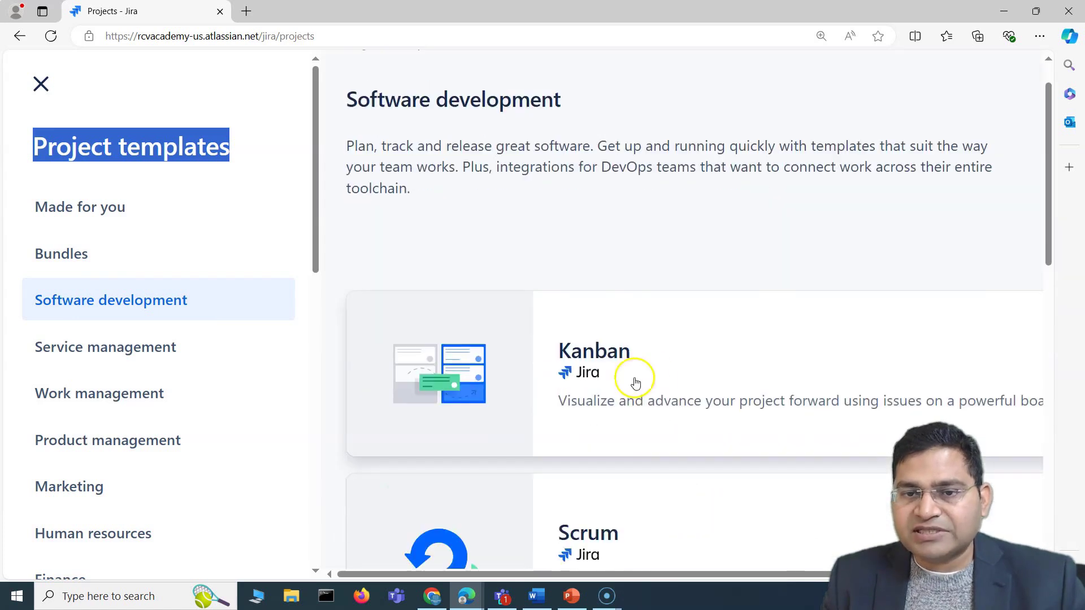
scroll(636, 383, "down", 10)
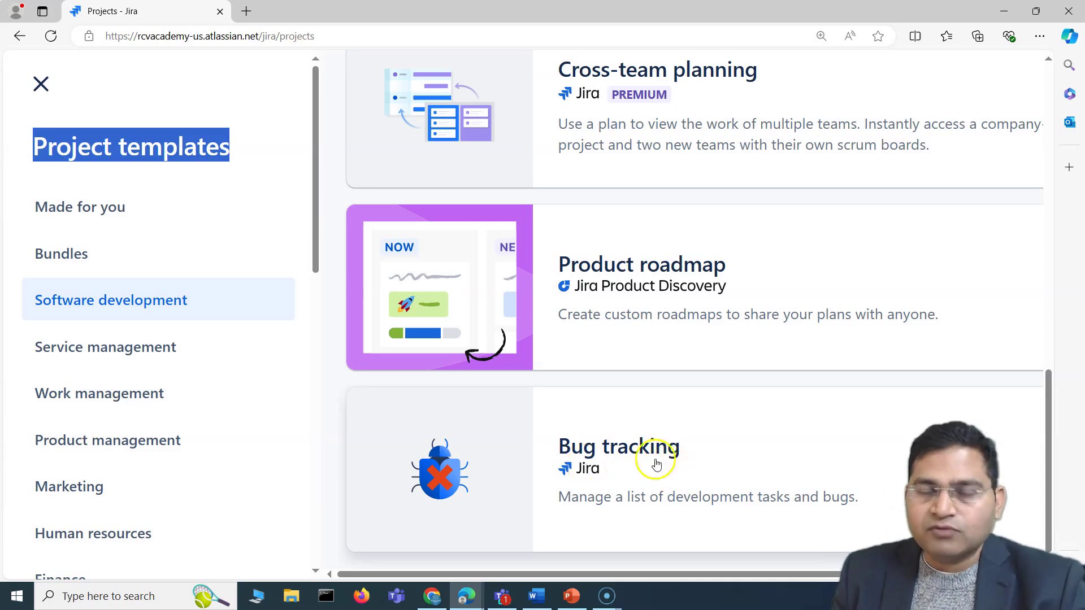
scroll(777, 484, "up", 3)
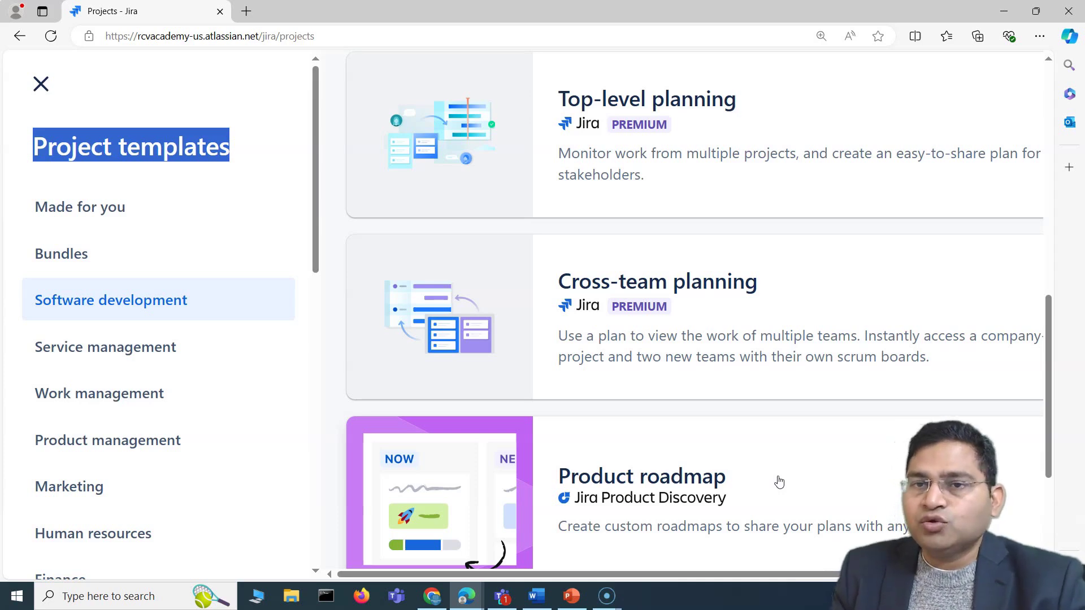
scroll(779, 481, "down", 3)
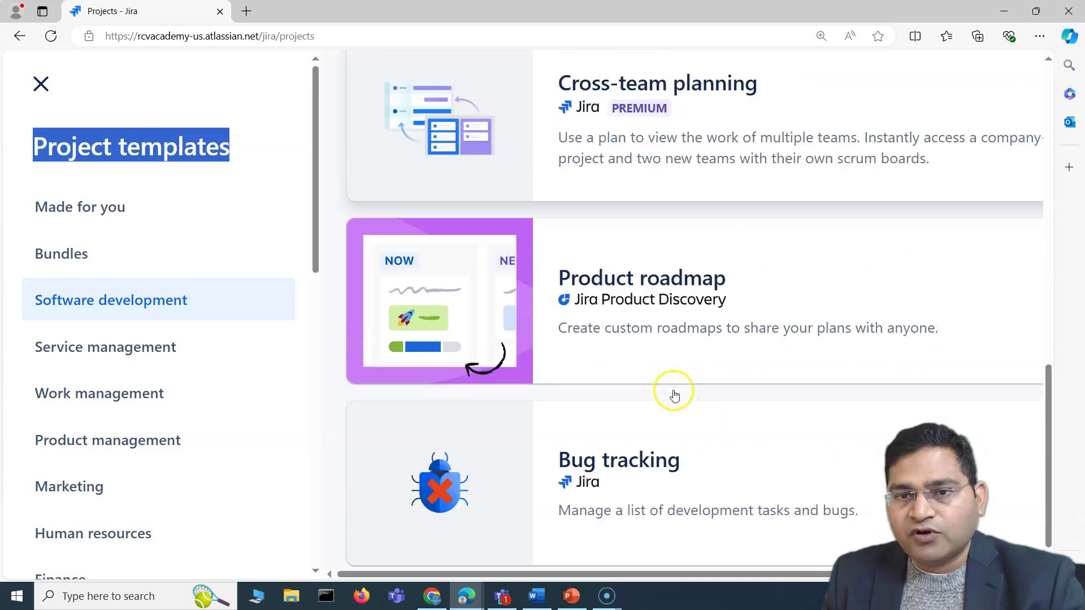
Browse through the Service management templates
scroll(659, 480, "up", 8)
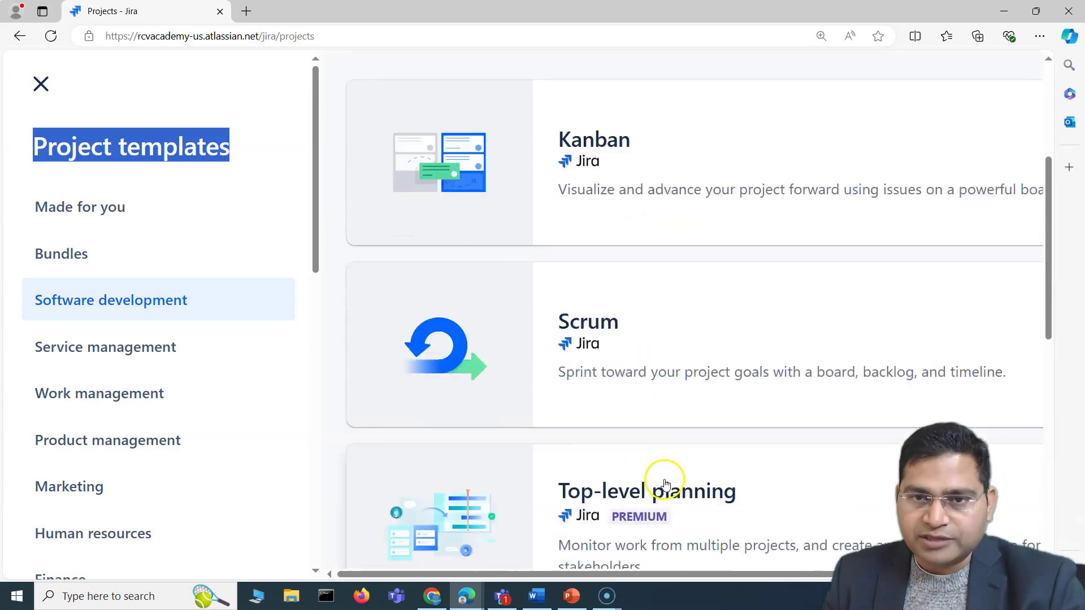
left_click(98, 361)
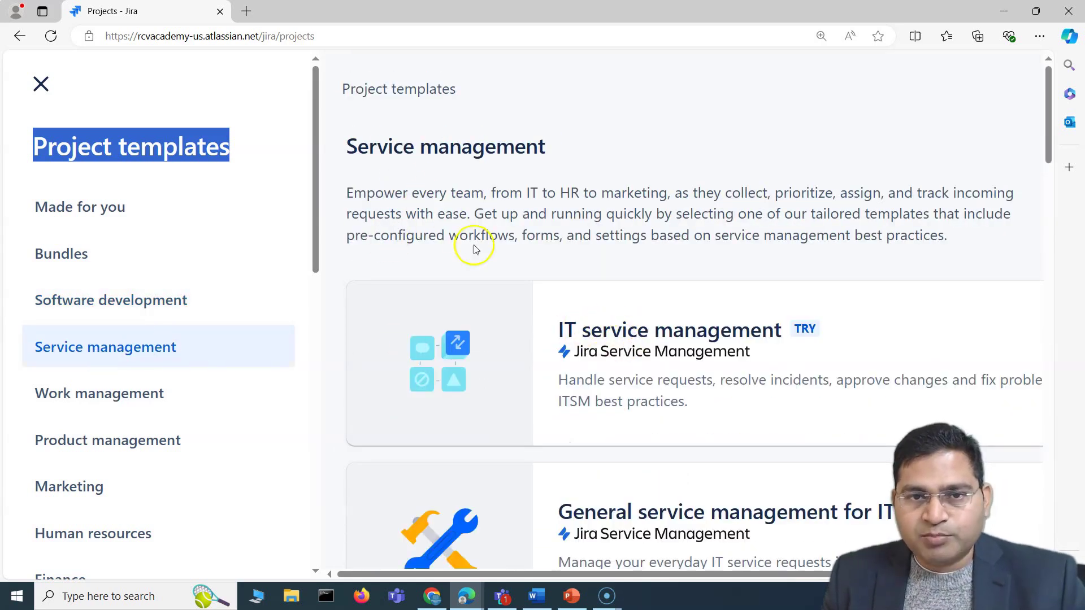
scroll(472, 249, "down", 2)
scroll(659, 346, "down", 3)
scroll(659, 443, "up", 6)
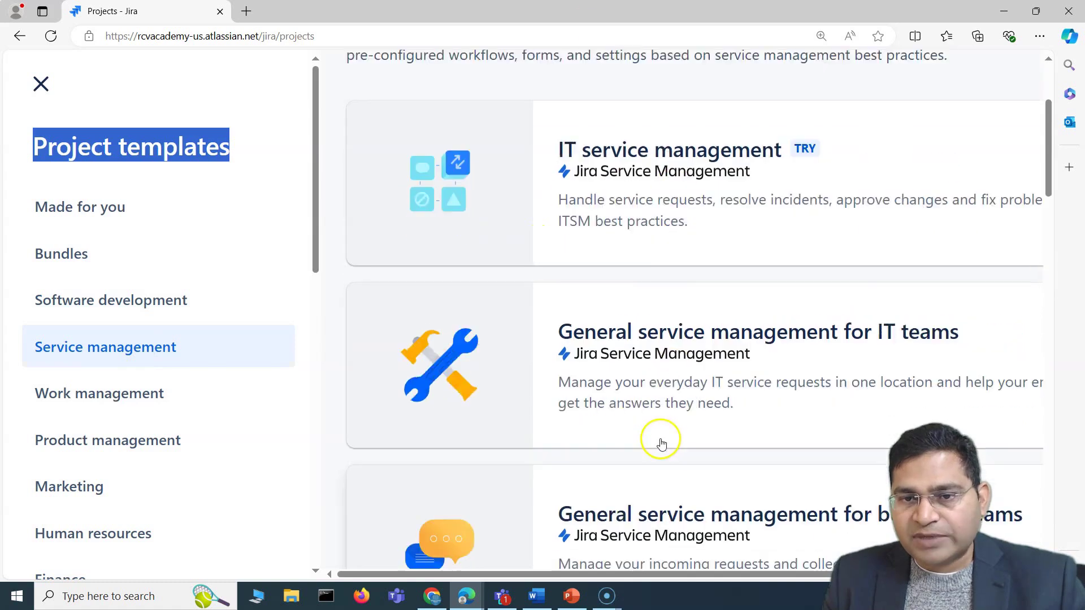
scroll(663, 436, "down", 8)
scroll(665, 446, "down", 18)
scroll(653, 460, "up", 6)
scroll(728, 331, "up", 12)
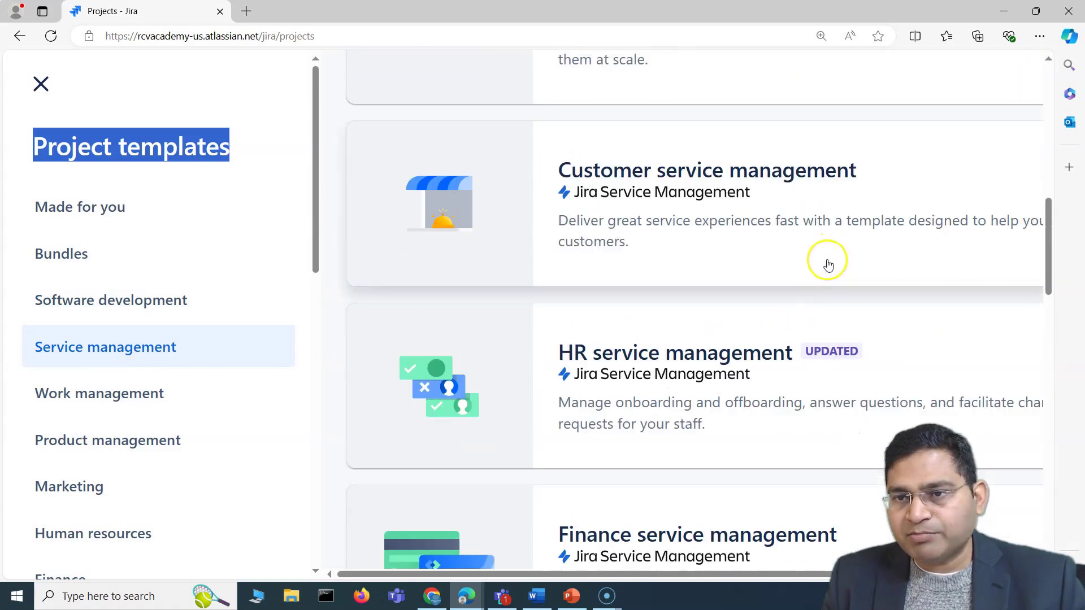
scroll(786, 272, "up", 5)
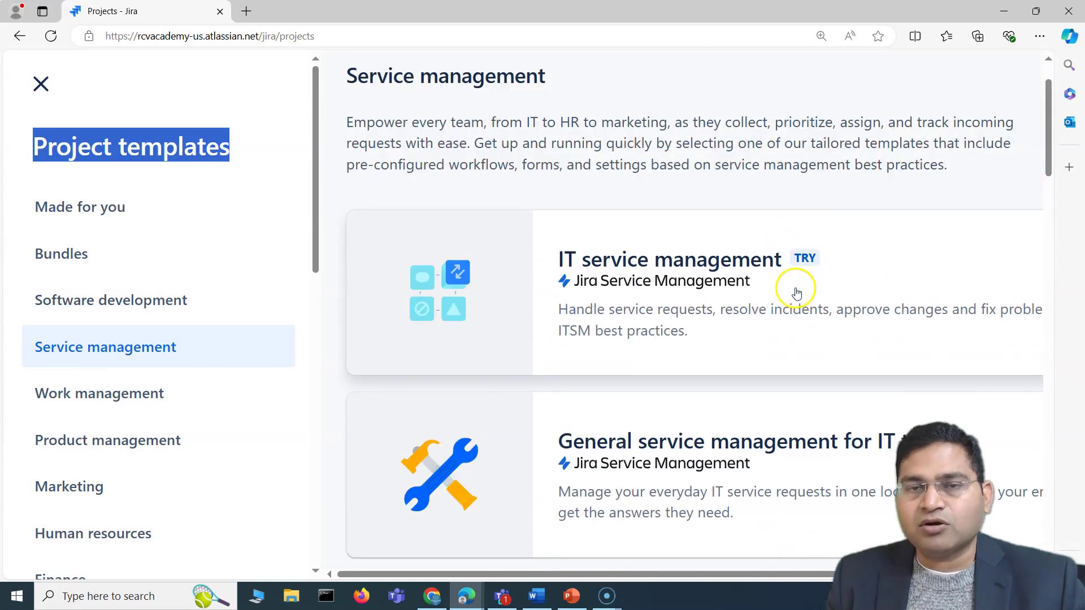
scroll(169, 362, "down", 3)
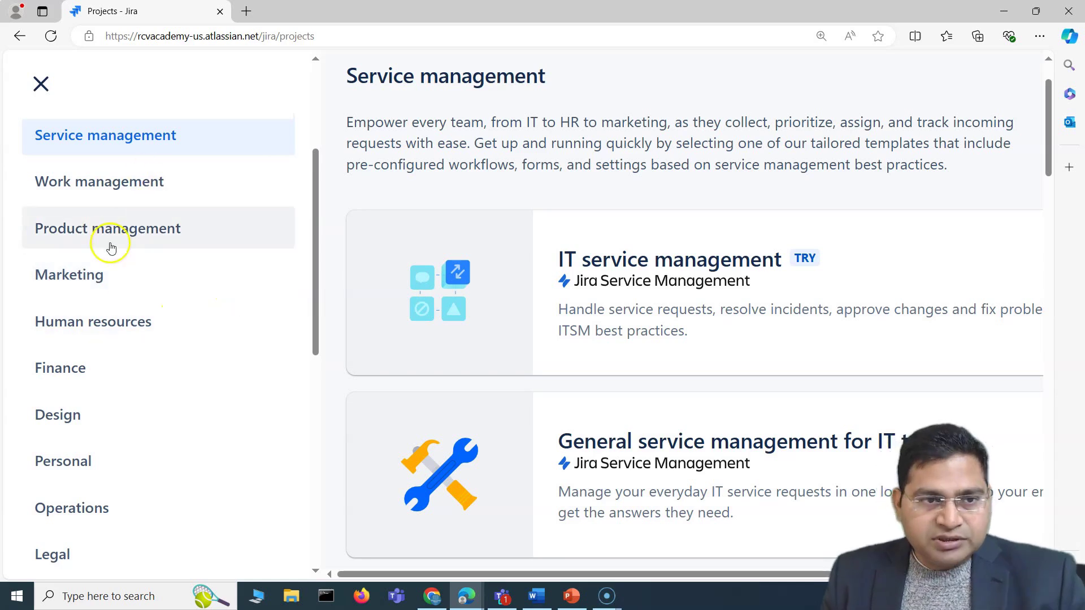
Browse the Marketing, Human resources, Finance, Design, Operations and Legal template categories
left_click(72, 285)
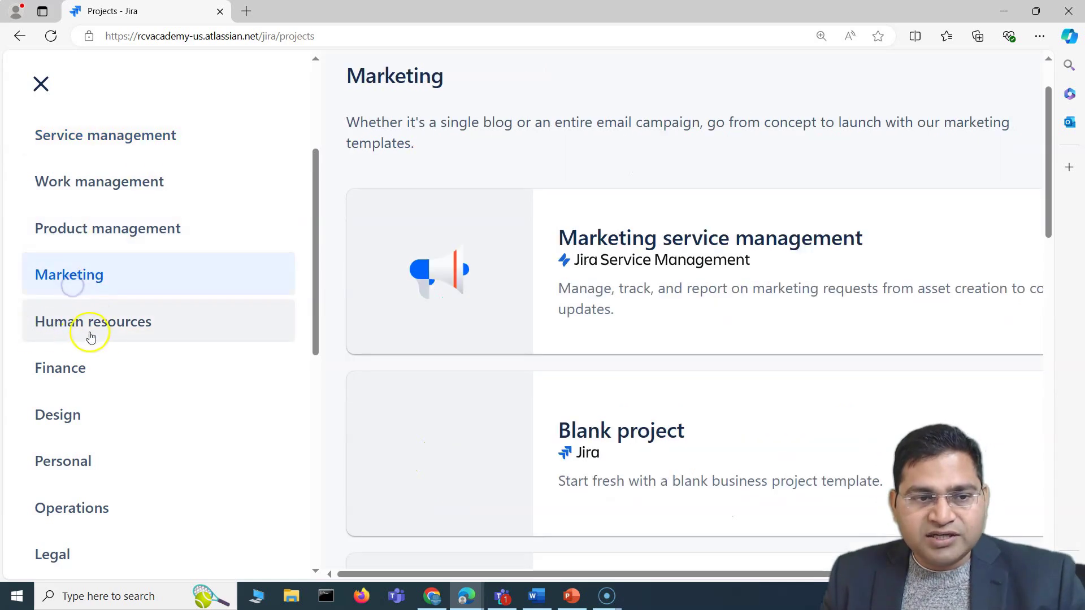
left_click(88, 331)
left_click(86, 372)
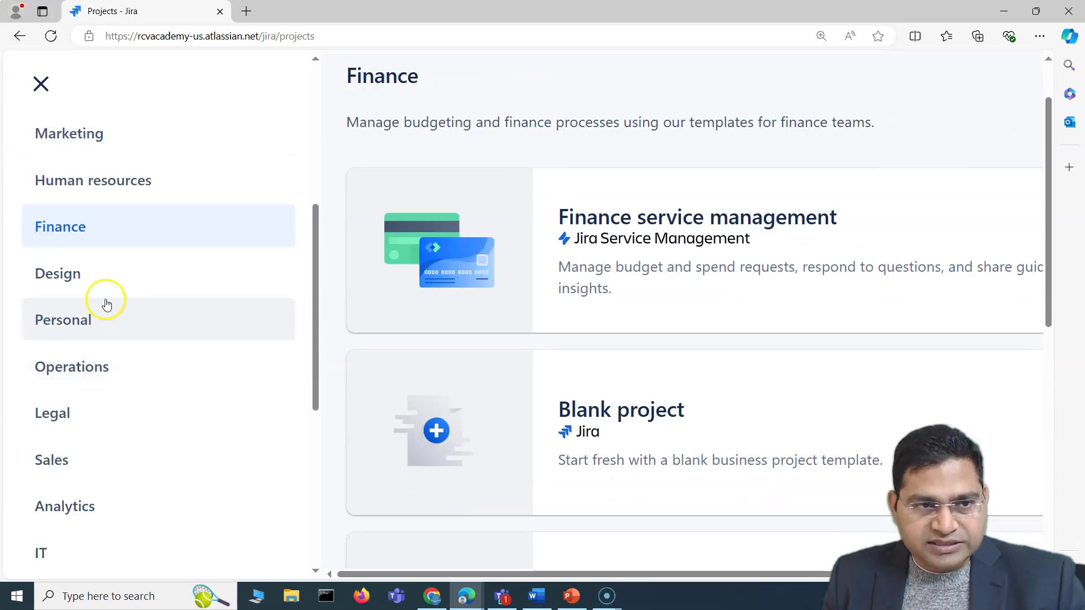
left_click(116, 290)
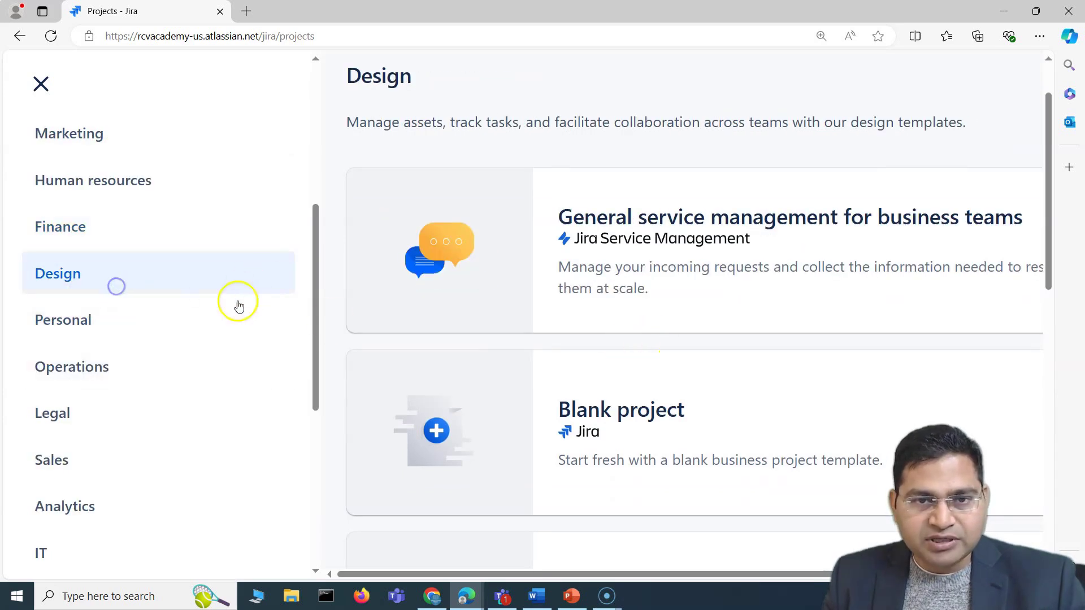
scroll(119, 327, "up", 1)
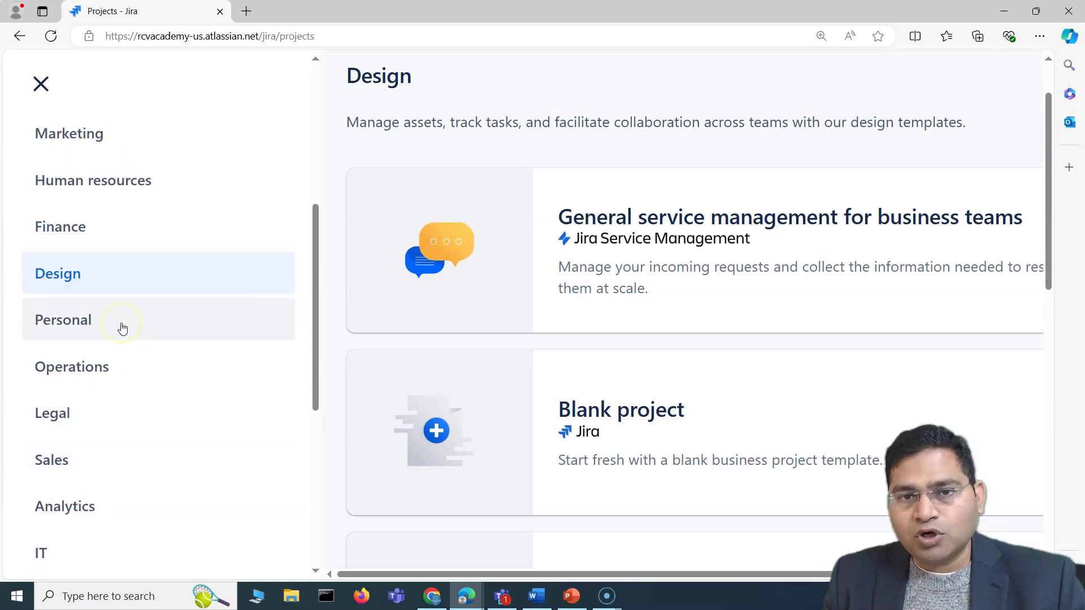
scroll(118, 327, "down", 3)
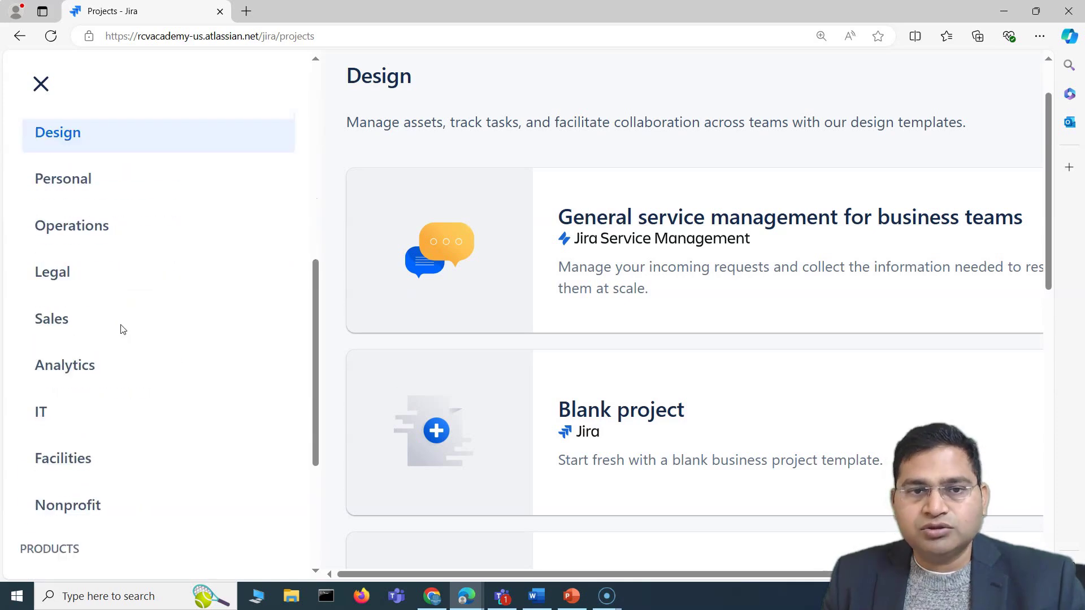
left_click(88, 227)
left_click(103, 267)
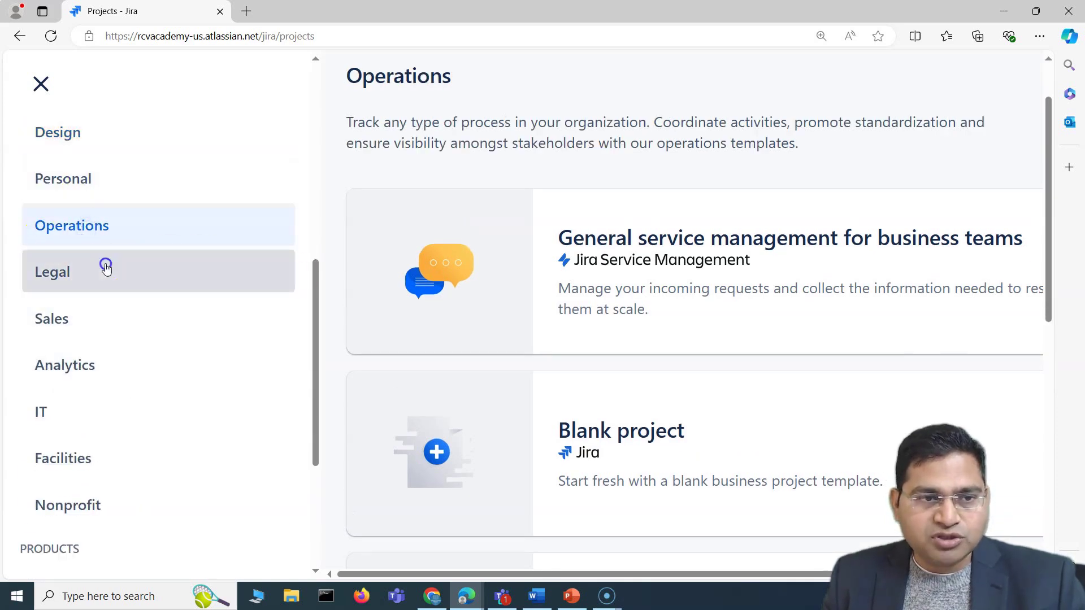
scroll(647, 281, "down", 5)
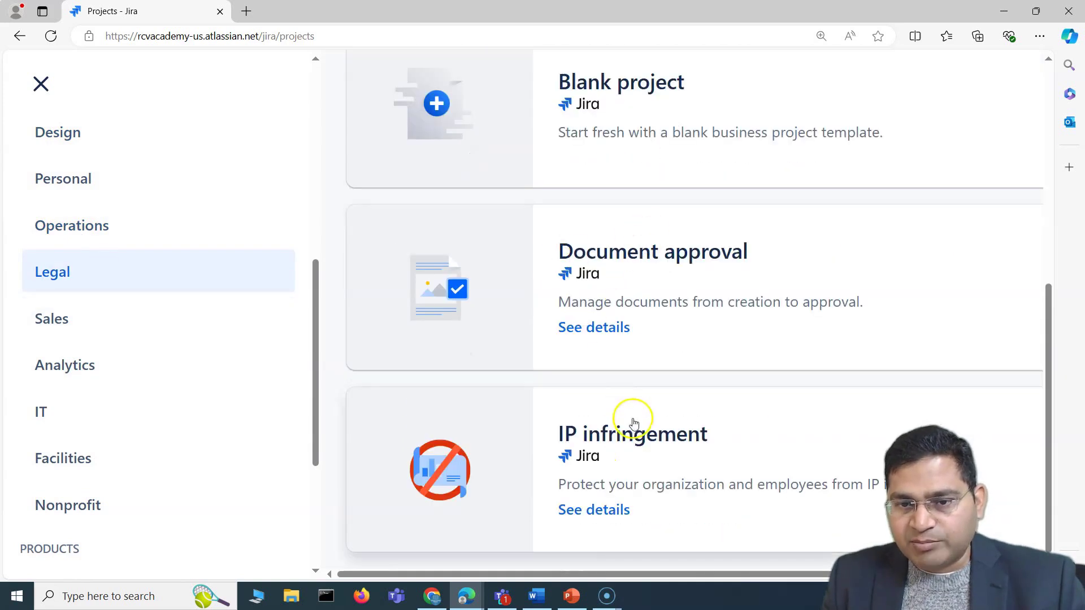
scroll(697, 459, "up", 5)
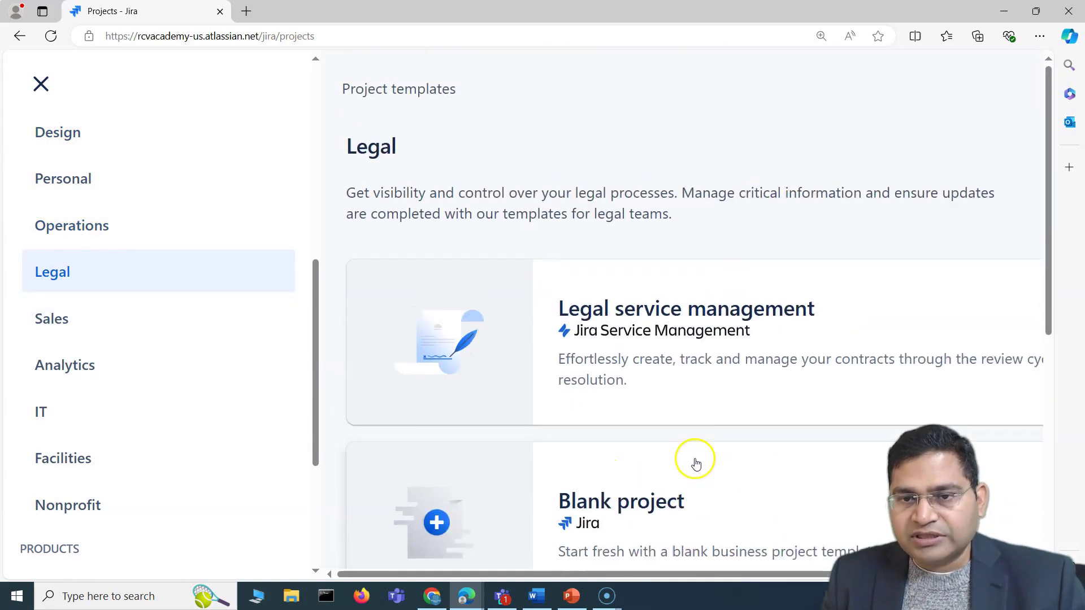
Open and read the Legal service management template's details
left_click(669, 358)
scroll(811, 380, "down", 10)
scroll(743, 536, "right", 5)
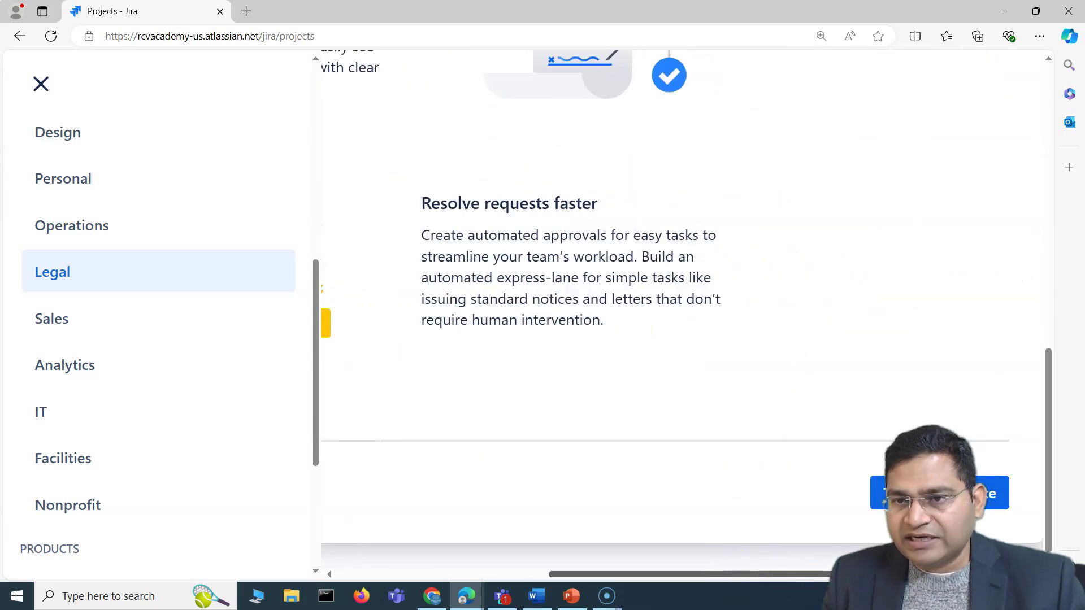
scroll(571, 382, "left", 5)
scroll(604, 429, "up", 10)
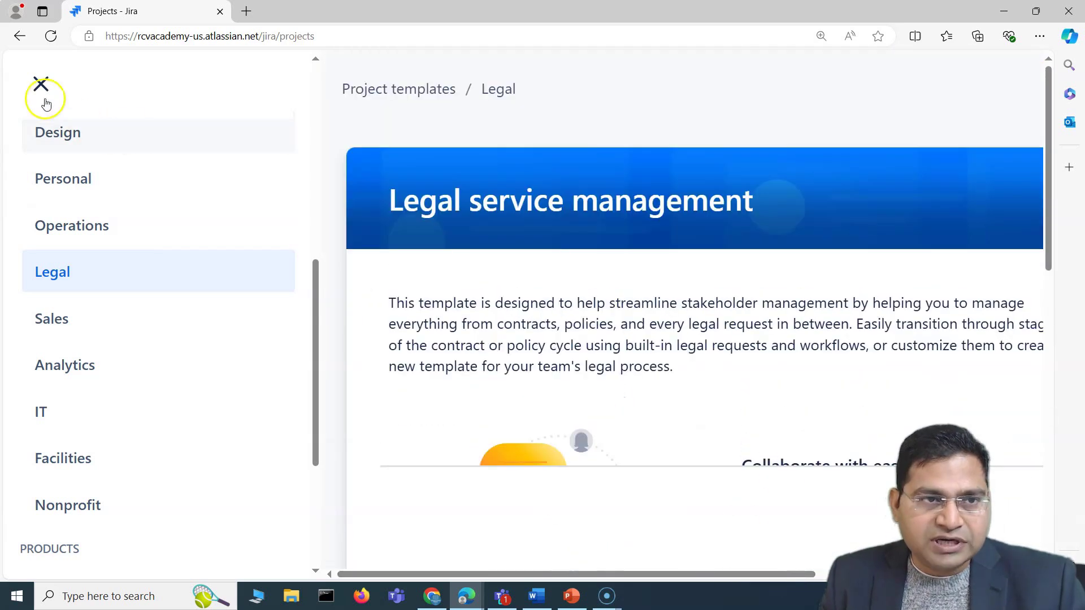
scroll(134, 282, "up", 9)
Return to Software development, review the Scrum template details, and use that template
left_click(83, 321)
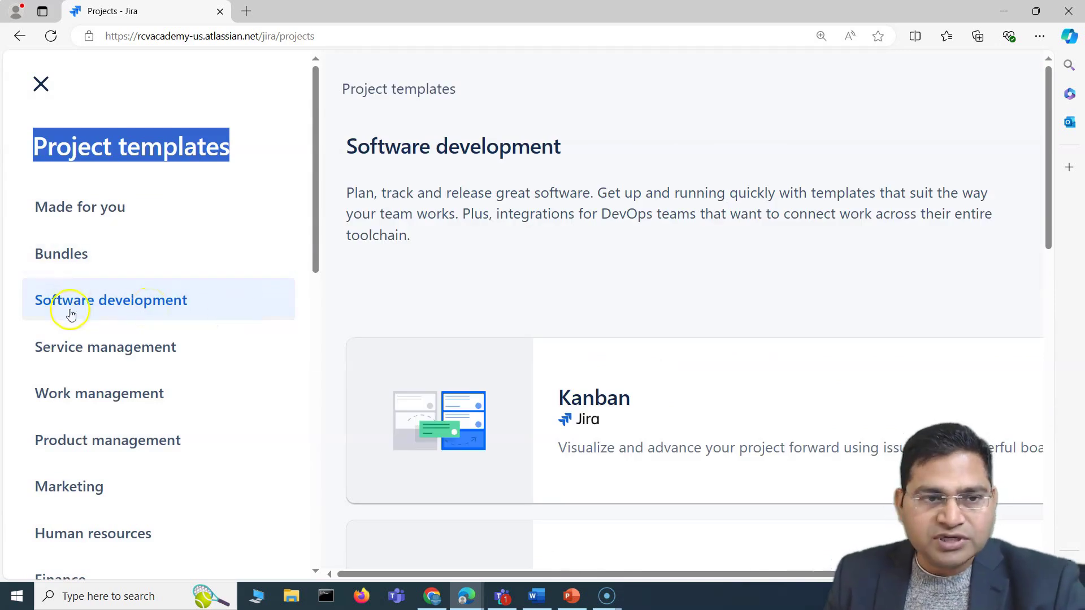
scroll(597, 322, "down", 1)
scroll(597, 322, "down", 5)
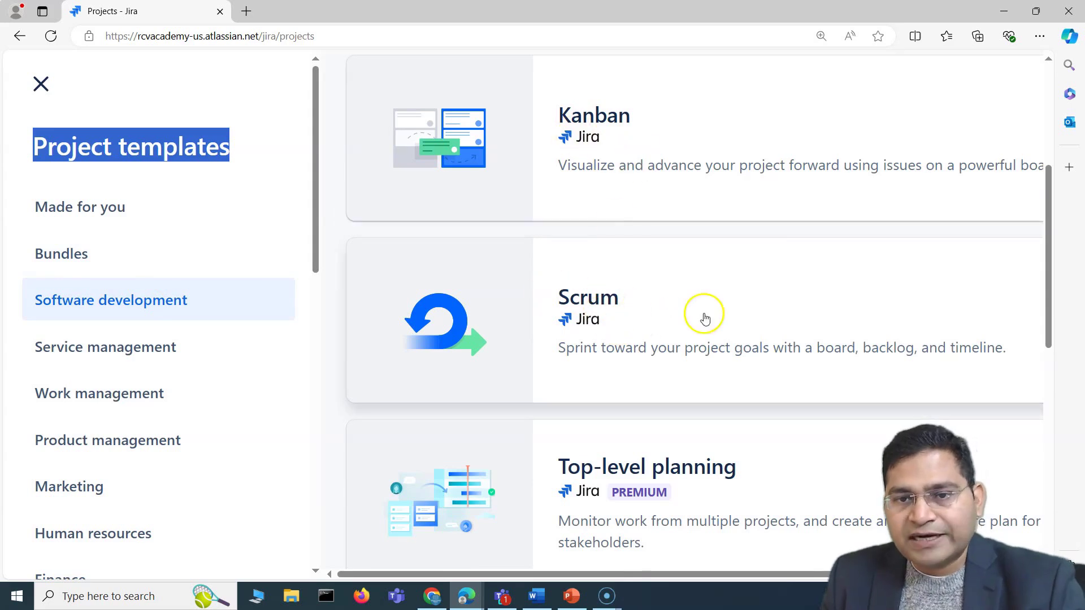
left_click(660, 327)
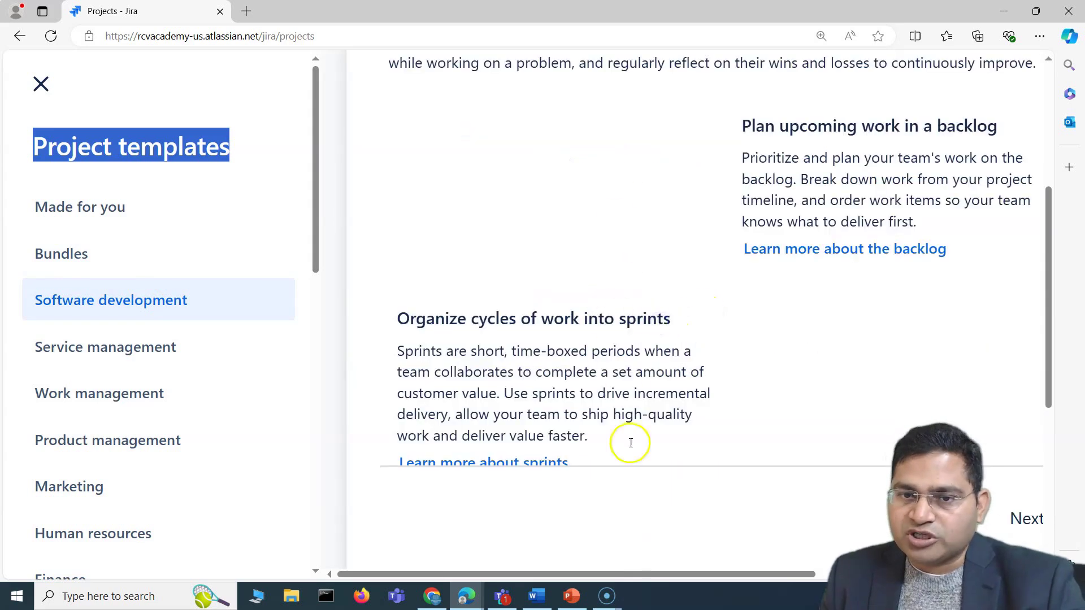
left_click_drag(614, 572, 787, 460)
scroll(799, 462, "down", 5)
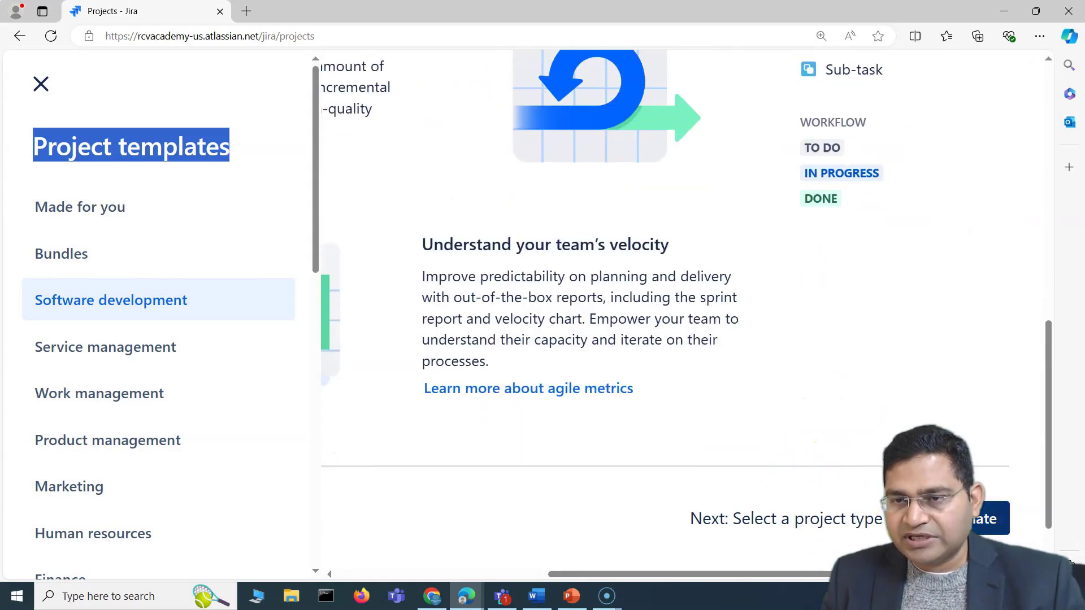
left_click(986, 518)
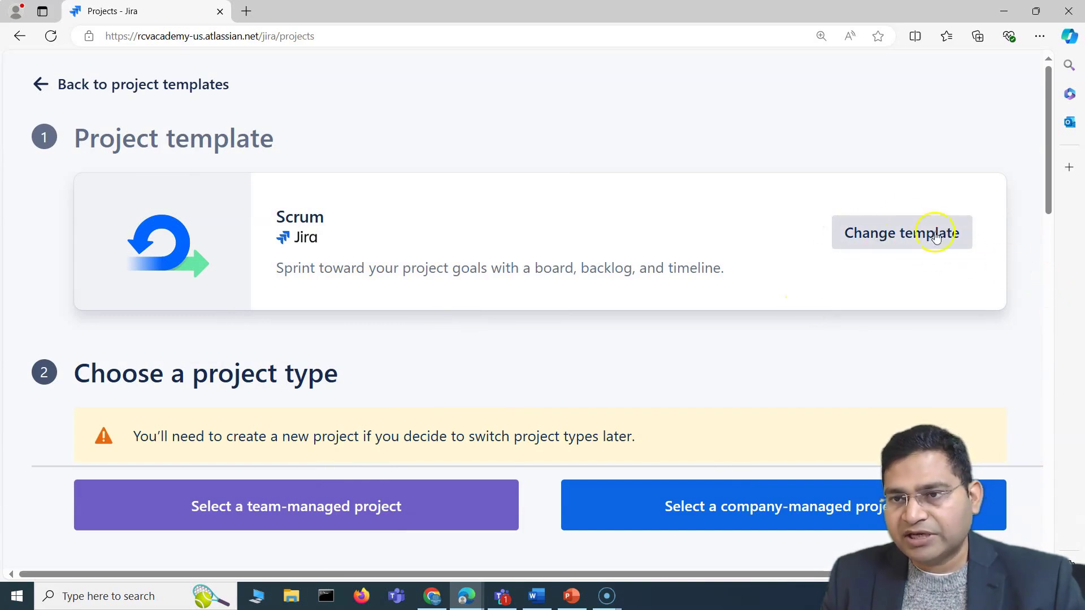
scroll(545, 281, "down", 5)
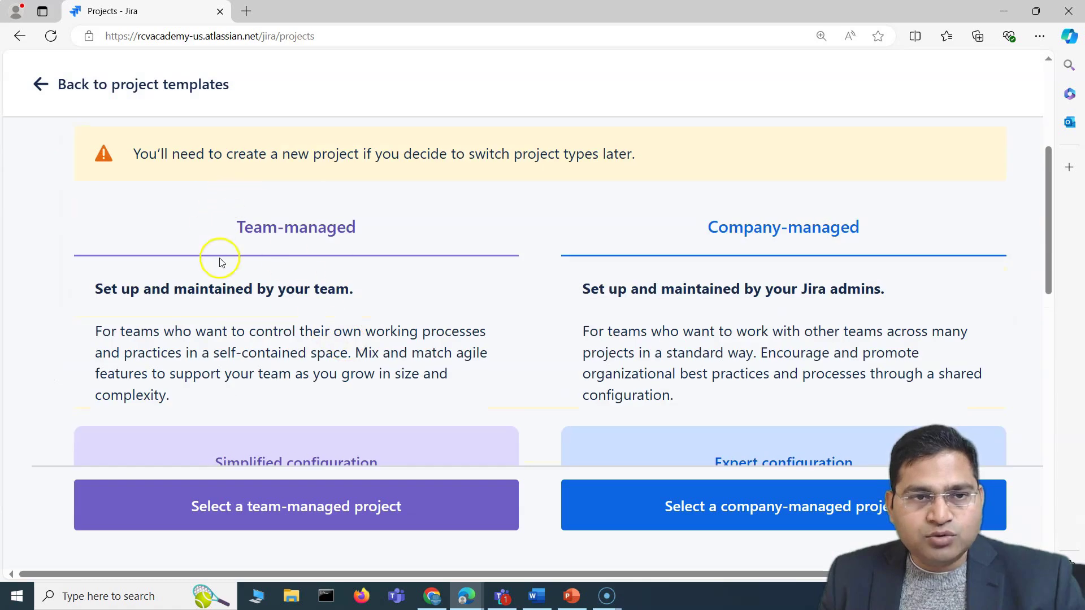
scroll(220, 261, "up", 2)
left_click_drag(164, 233, 342, 234)
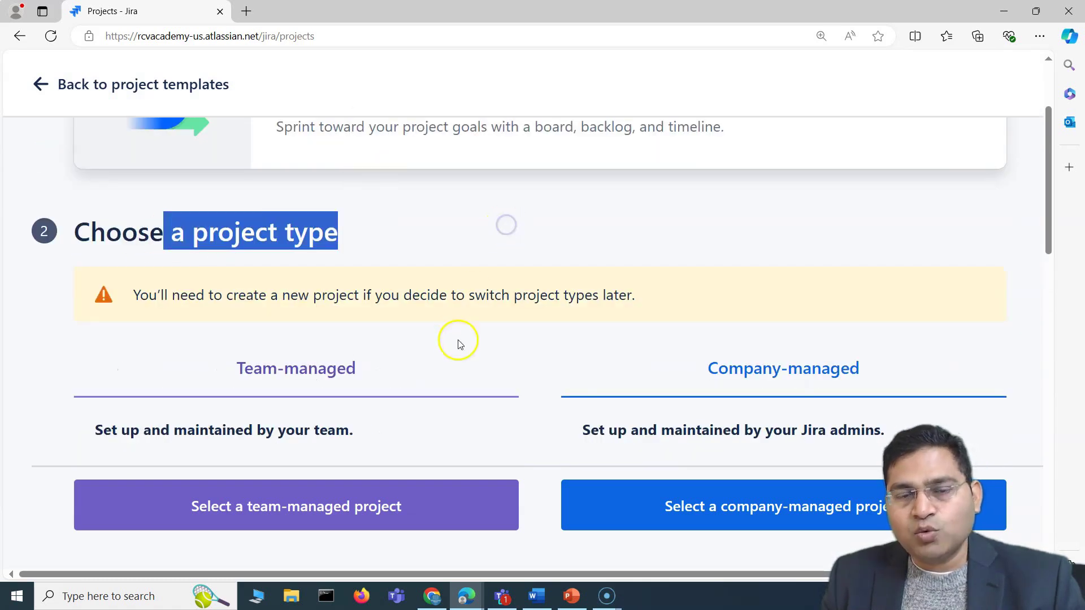
scroll(459, 344, "down", 2)
left_click_drag(236, 227, 358, 229)
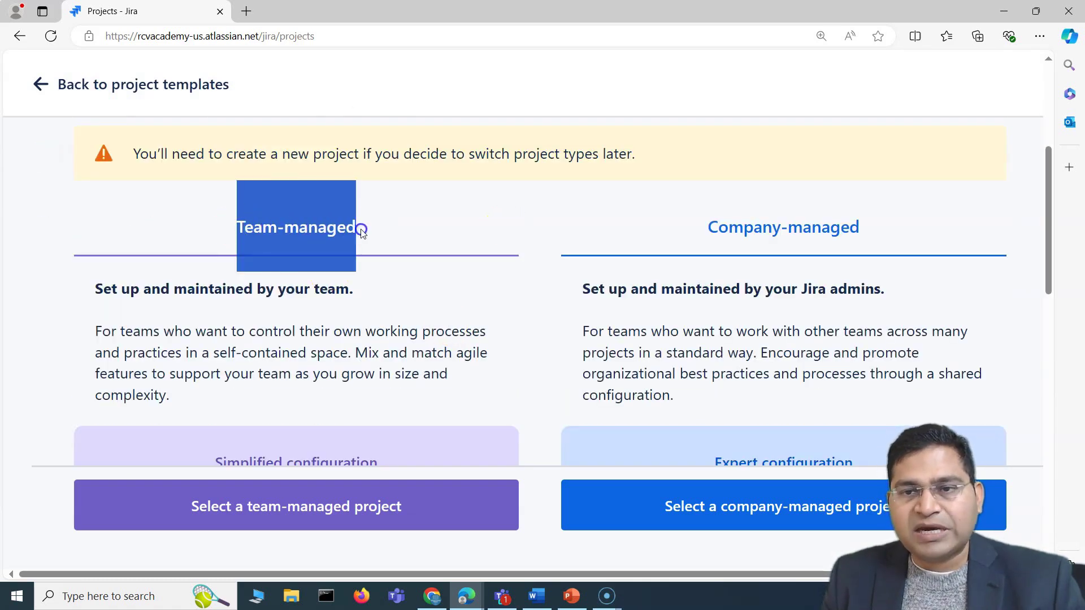
double_click(749, 230)
left_click_drag(749, 230, 865, 225)
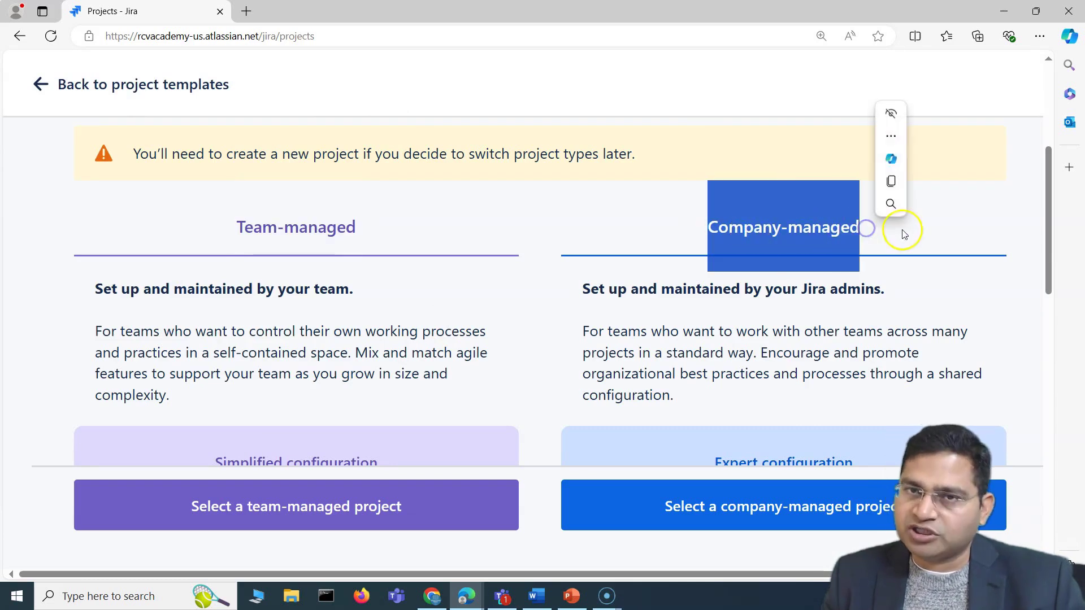
scroll(399, 262, "down", 2)
scroll(395, 275, "up", 3)
scroll(270, 305, "down", 2)
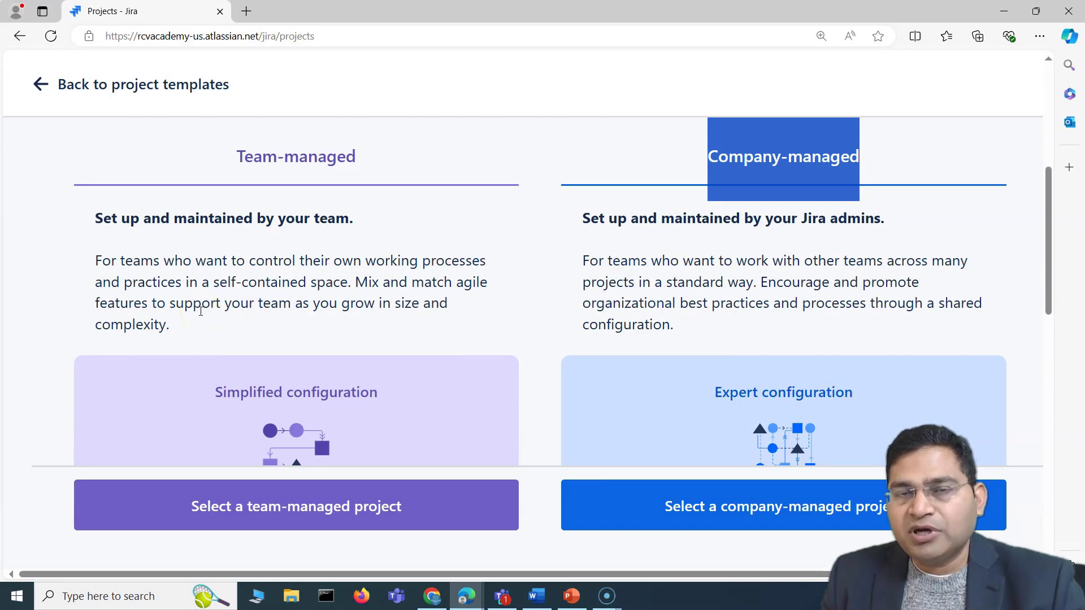
left_click_drag(177, 325, 90, 256)
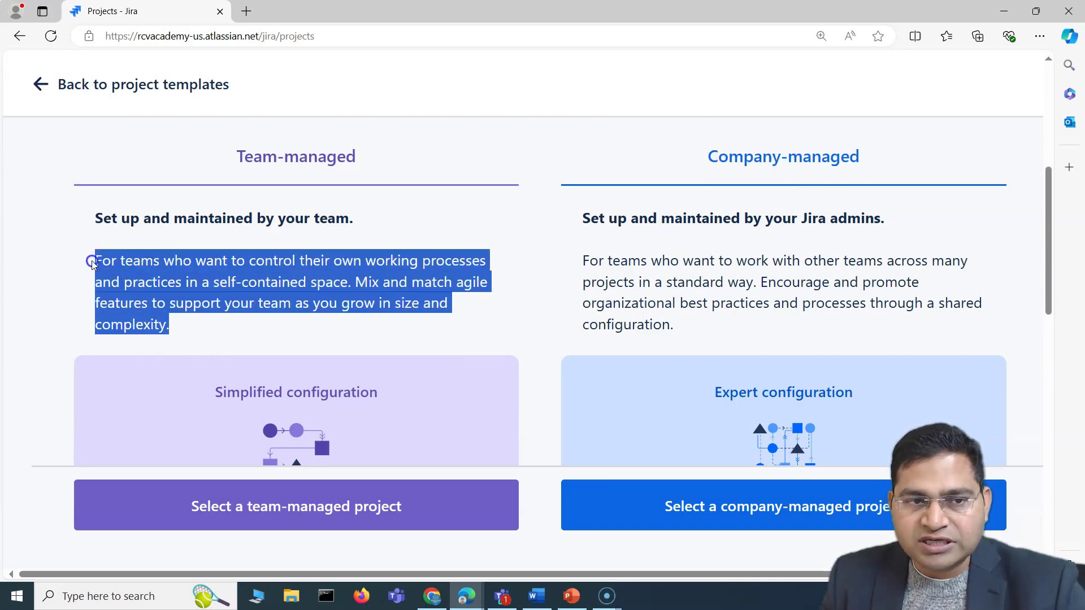
left_click(197, 284)
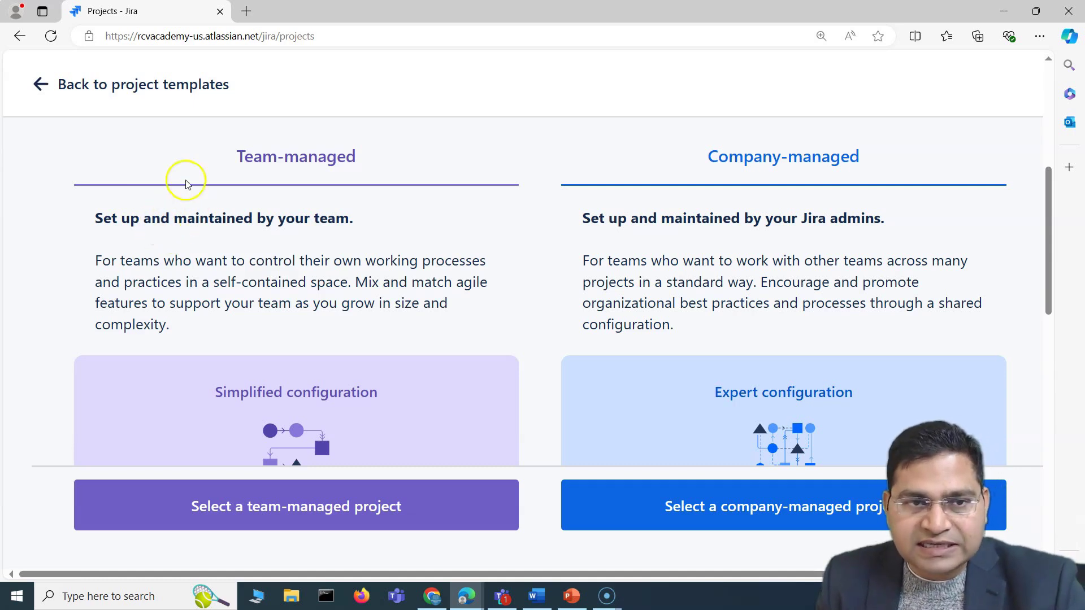
left_click_drag(236, 150, 348, 146)
left_click(263, 277)
scroll(259, 287, "down", 2)
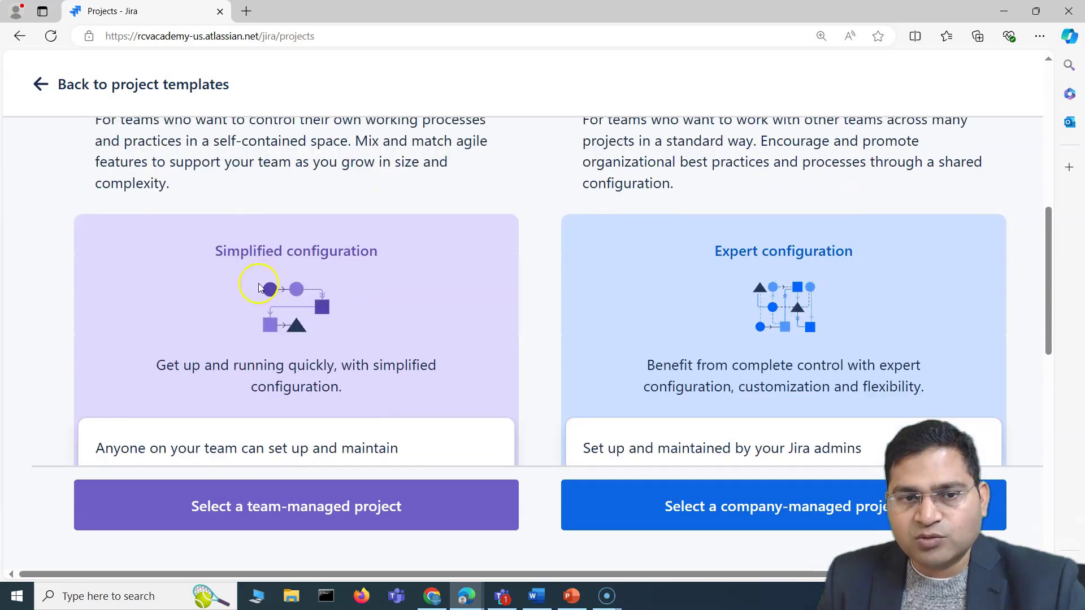
scroll(367, 342, "down", 5)
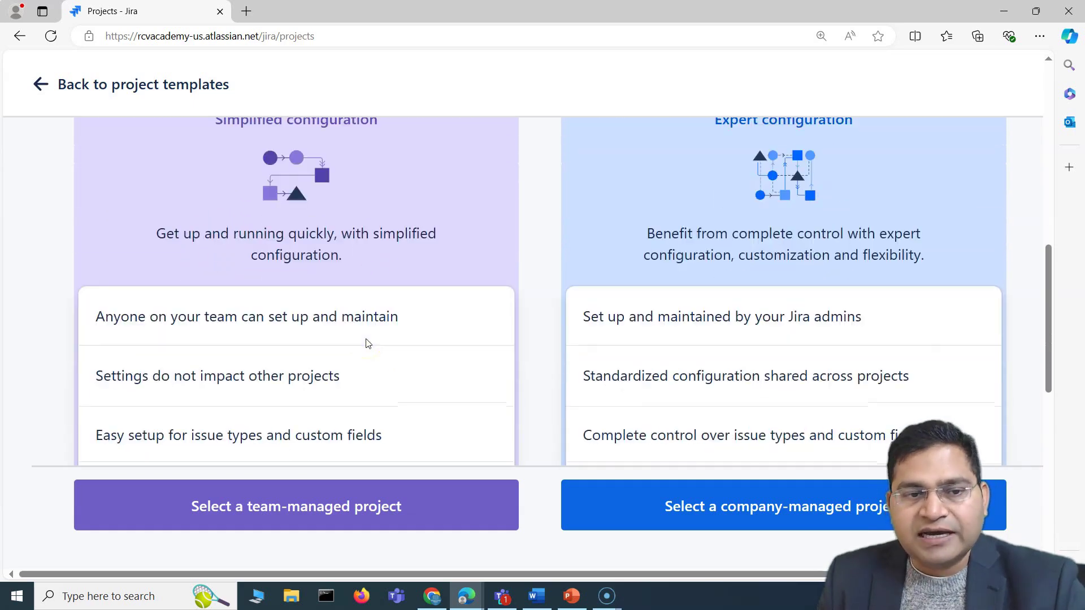
left_click_drag(107, 343, 368, 340)
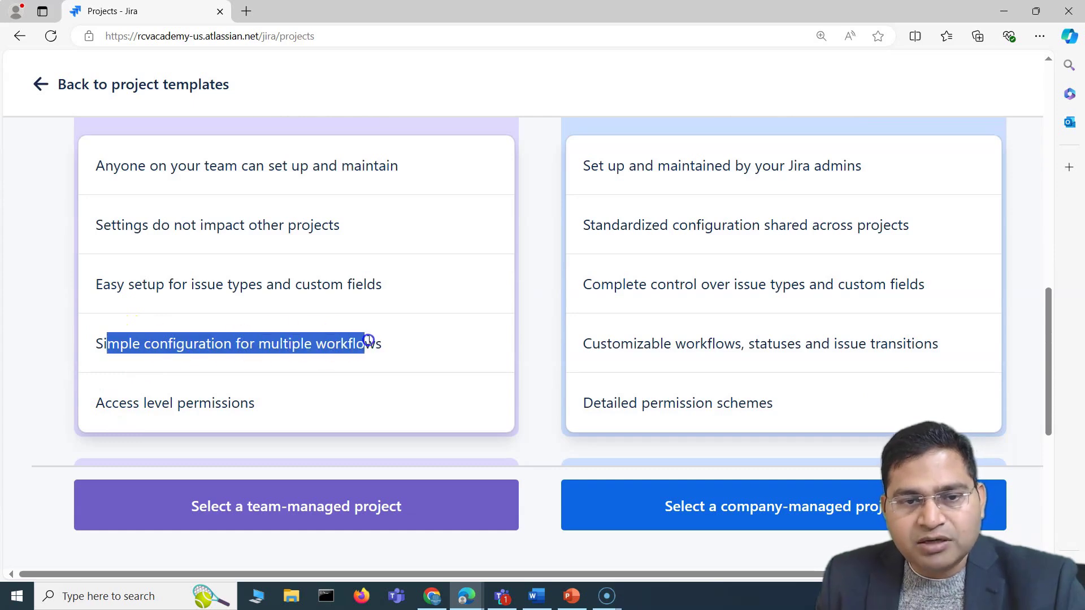
left_click_drag(129, 285, 369, 290)
scroll(261, 356, "down", 4)
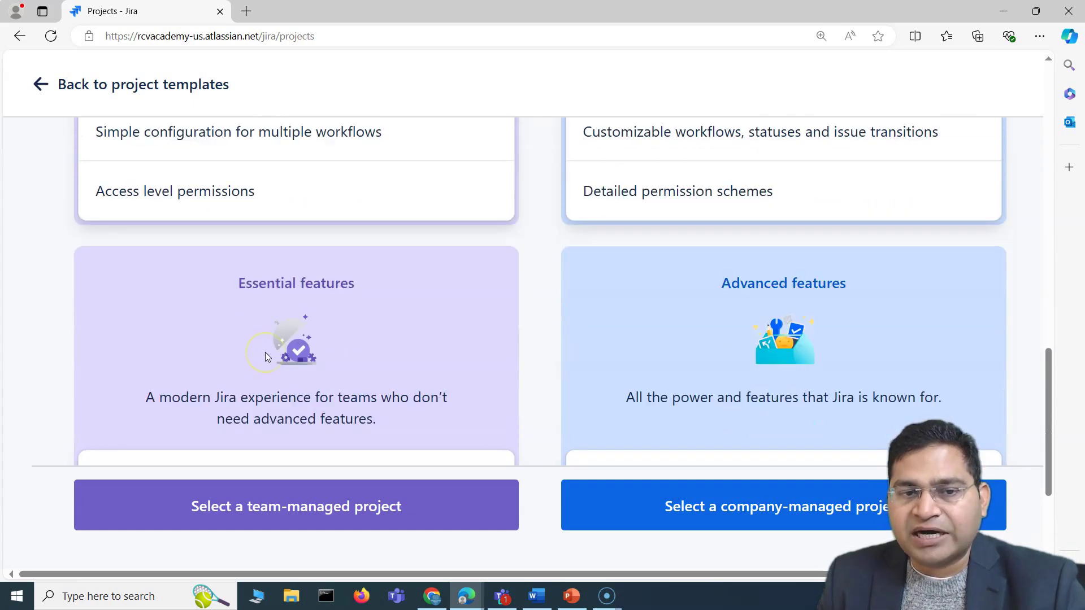
left_click(231, 326)
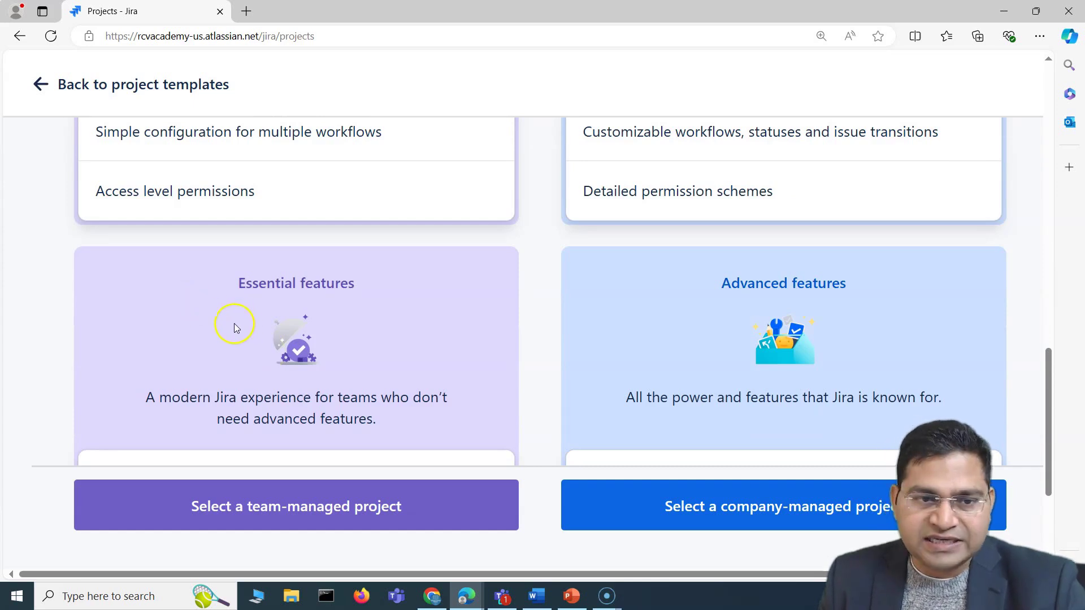
scroll(235, 328, "down", 3)
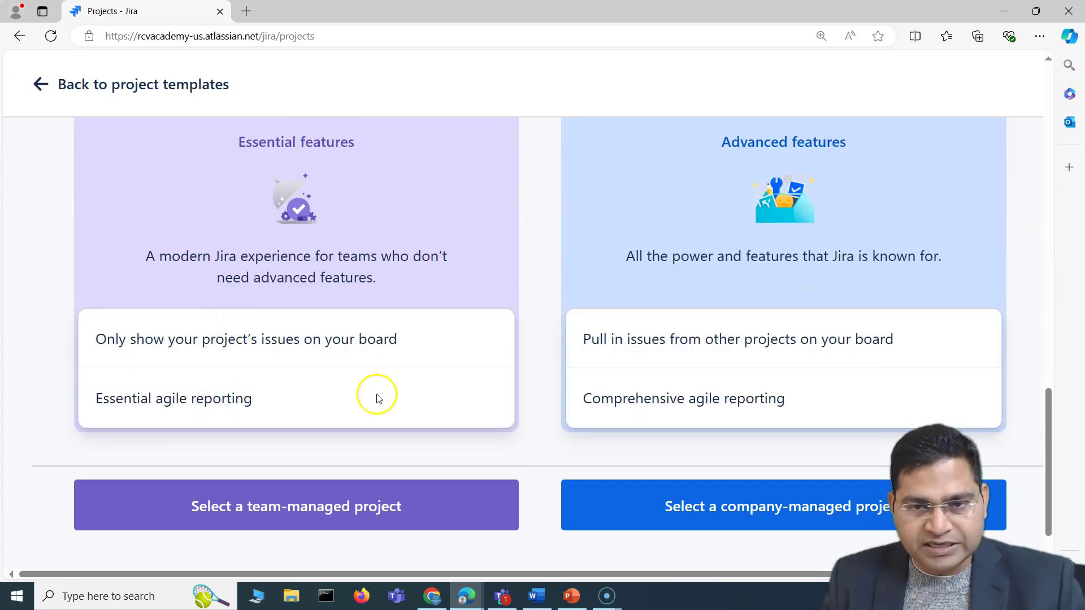
scroll(242, 339, "up", 1)
scroll(293, 285, "down", 2)
left_click_drag(291, 347, 81, 338)
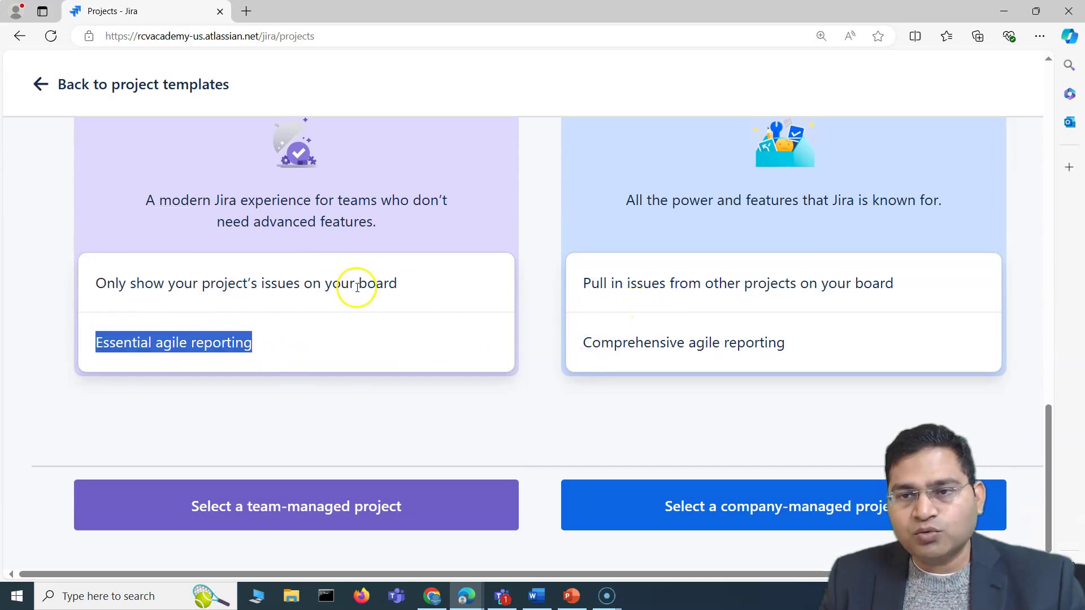
left_click_drag(418, 286, 84, 281)
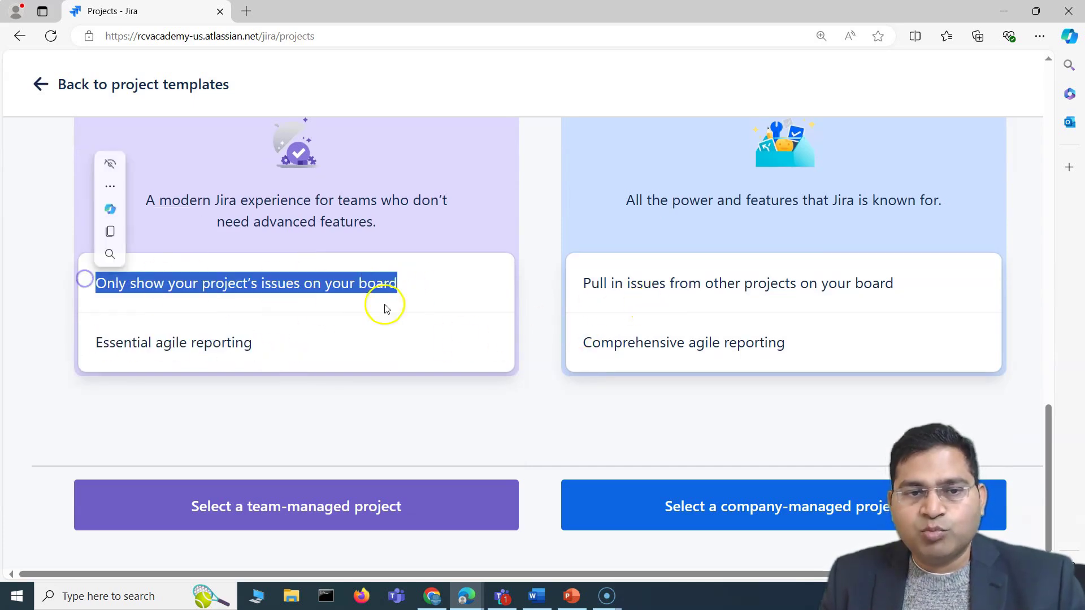
left_click(318, 277)
scroll(314, 320, "up", 1)
scroll(314, 319, "down", 1)
scroll(315, 323, "up", 5)
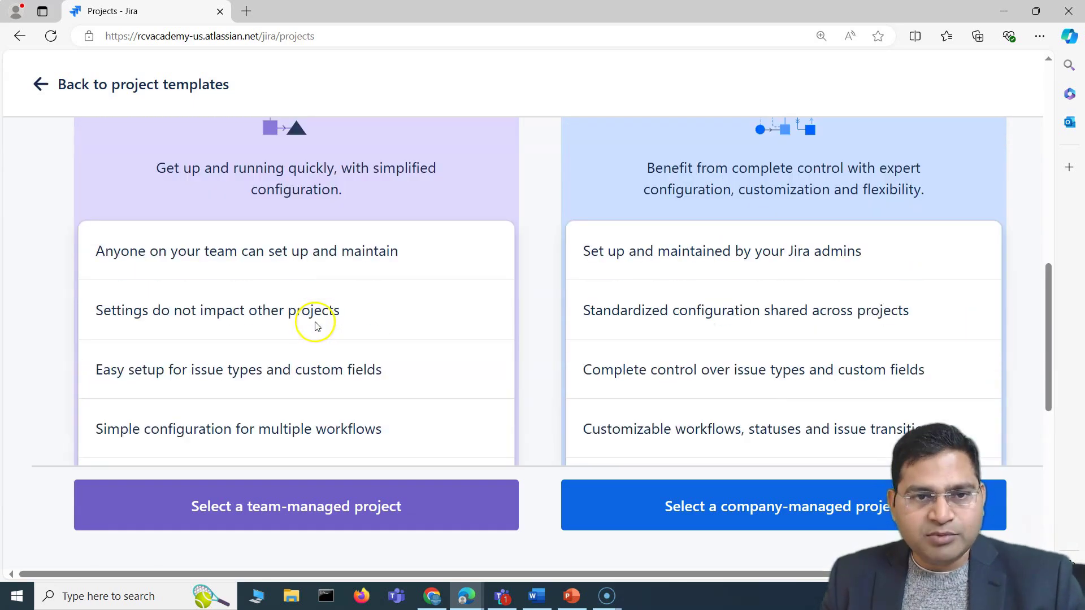
scroll(351, 355, "up", 5)
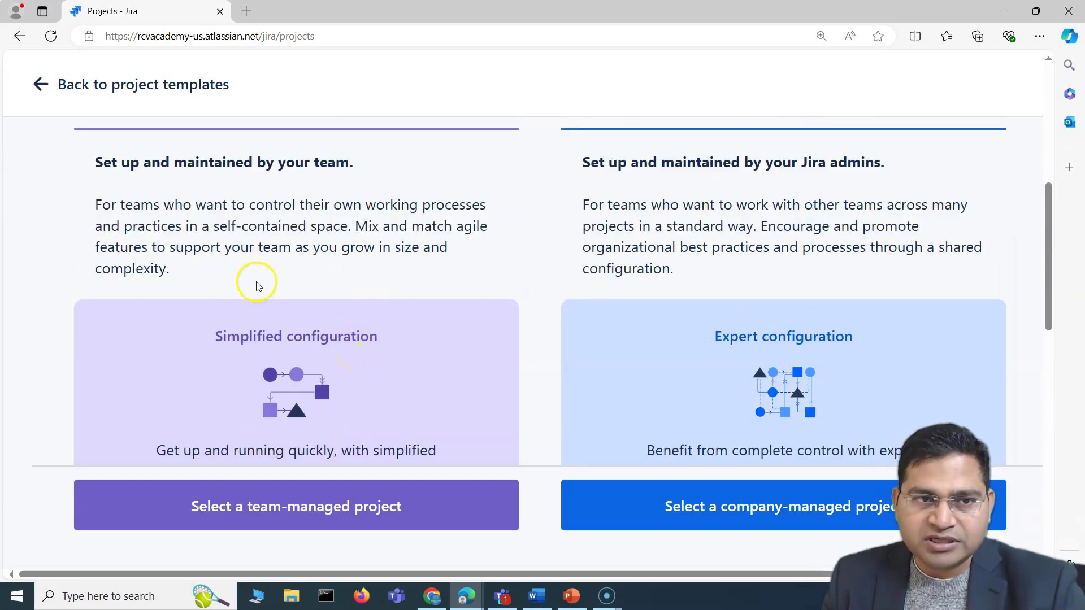
scroll(346, 438, "up", 4)
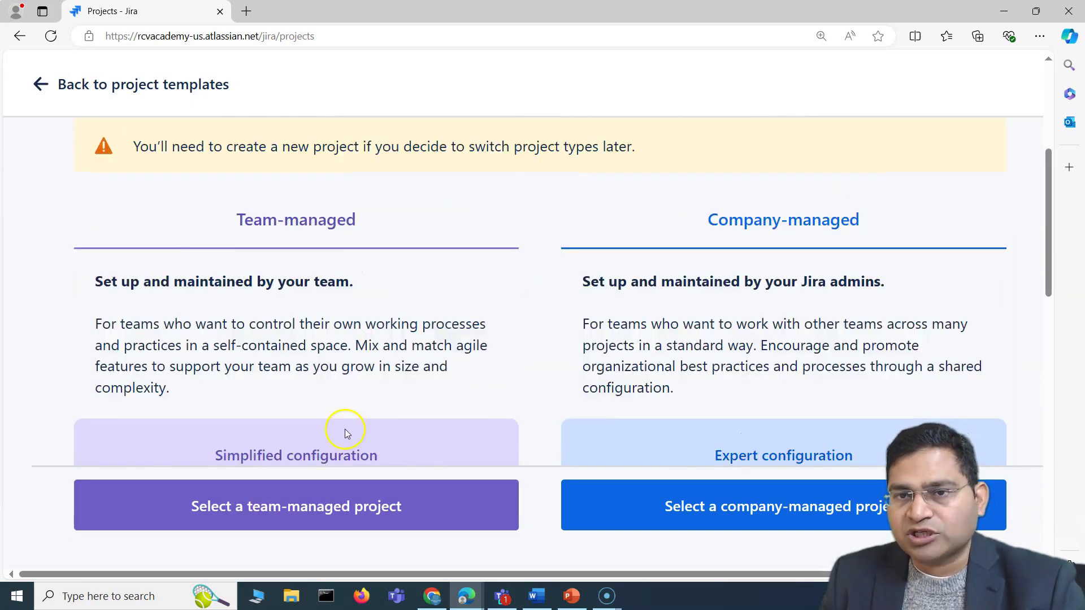
scroll(819, 363, "down", 3)
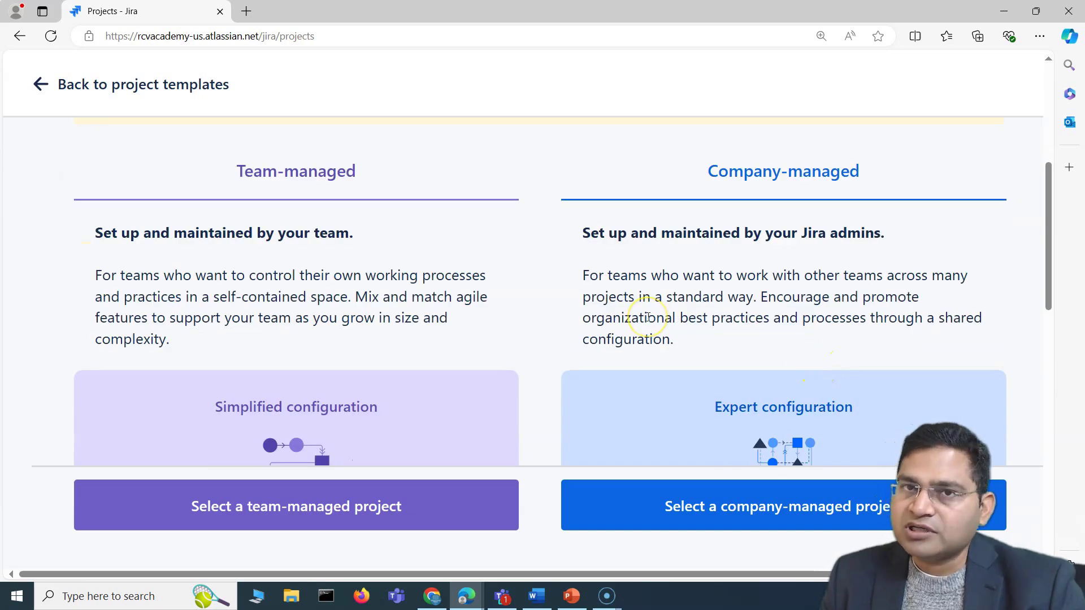
scroll(748, 339, "down", 3)
scroll(673, 315, "up", 3)
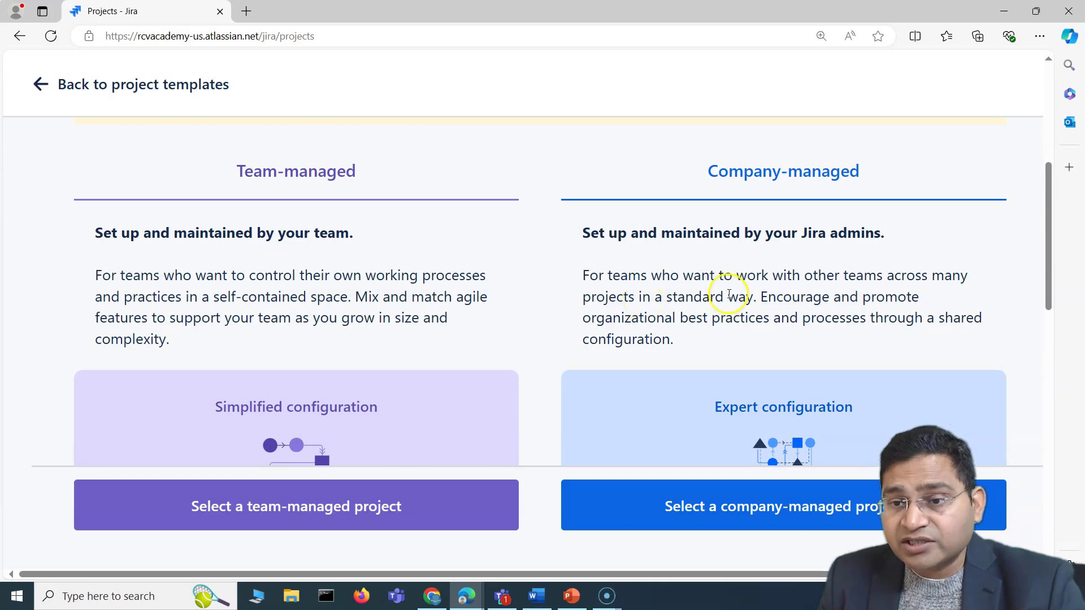
left_click_drag(673, 340, 581, 274)
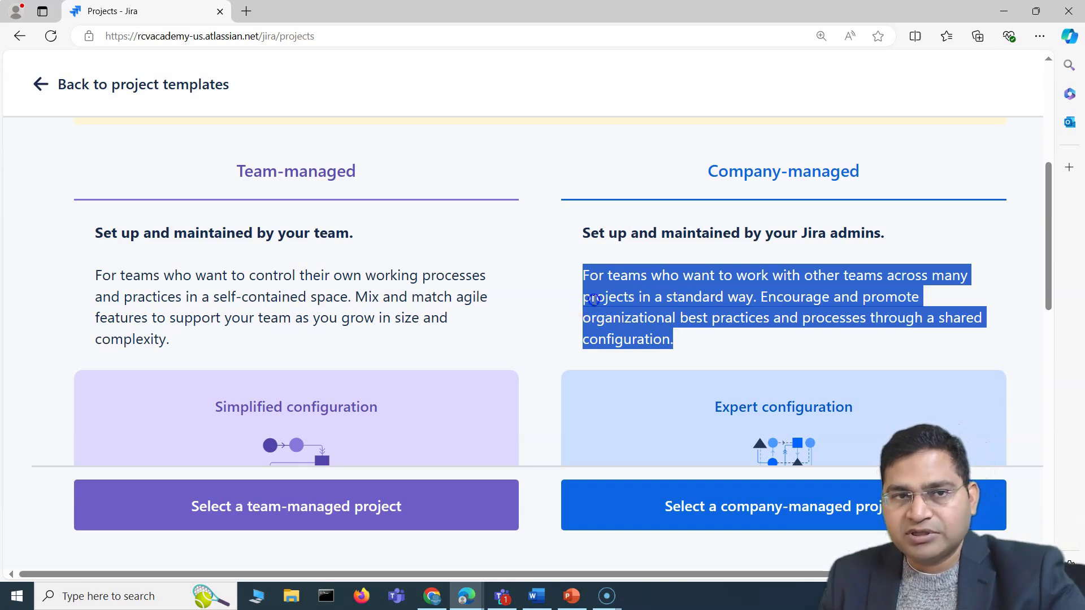
left_click(590, 302)
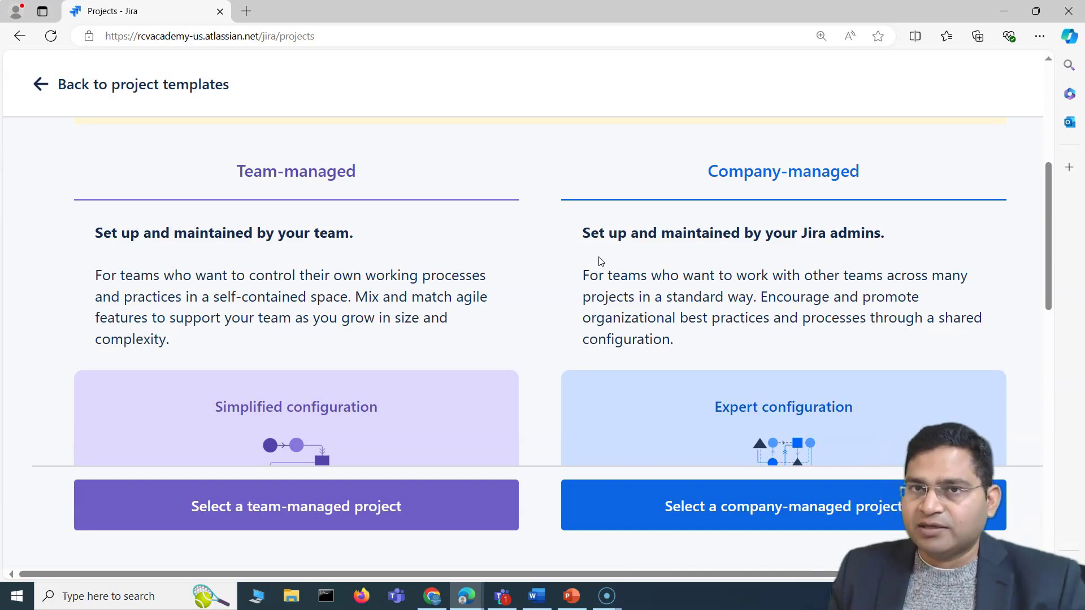
left_click_drag(581, 233, 681, 342)
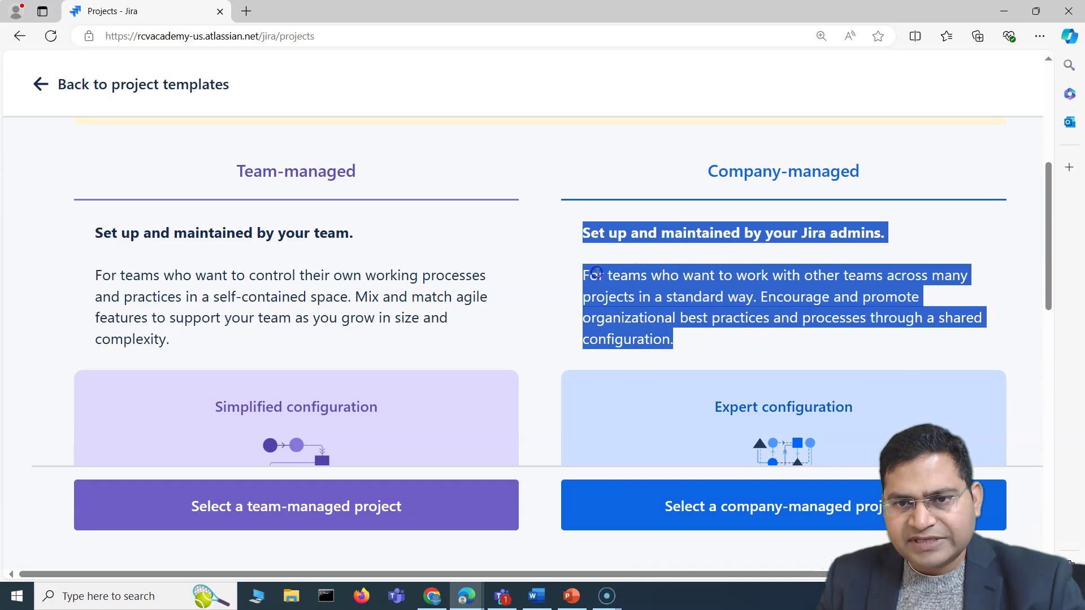
left_click(592, 273)
scroll(681, 266, "down", 1)
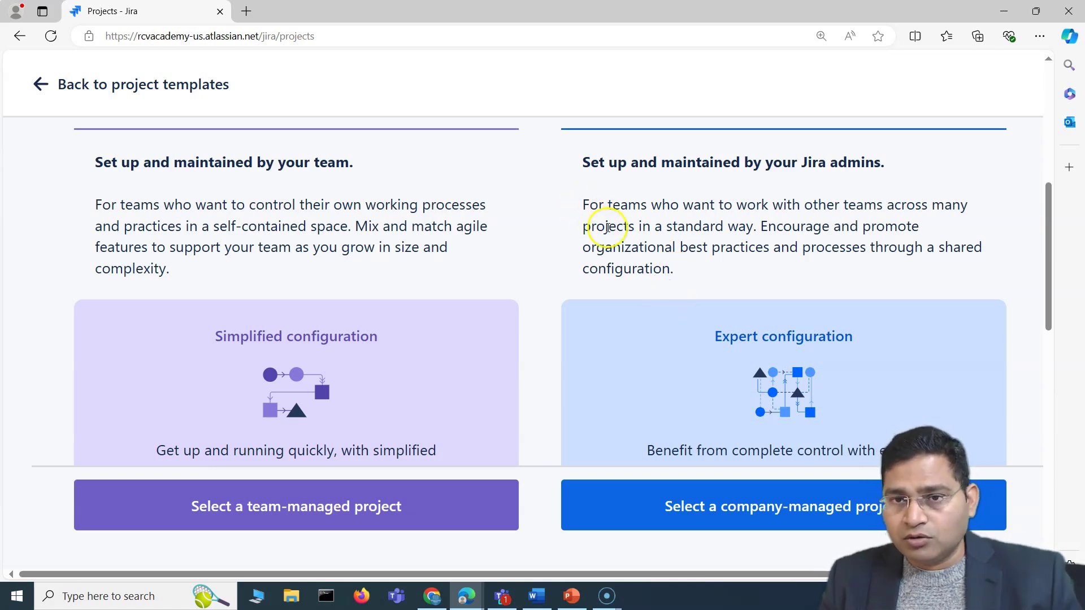
scroll(644, 273, "down", 1)
scroll(634, 273, "up", 1)
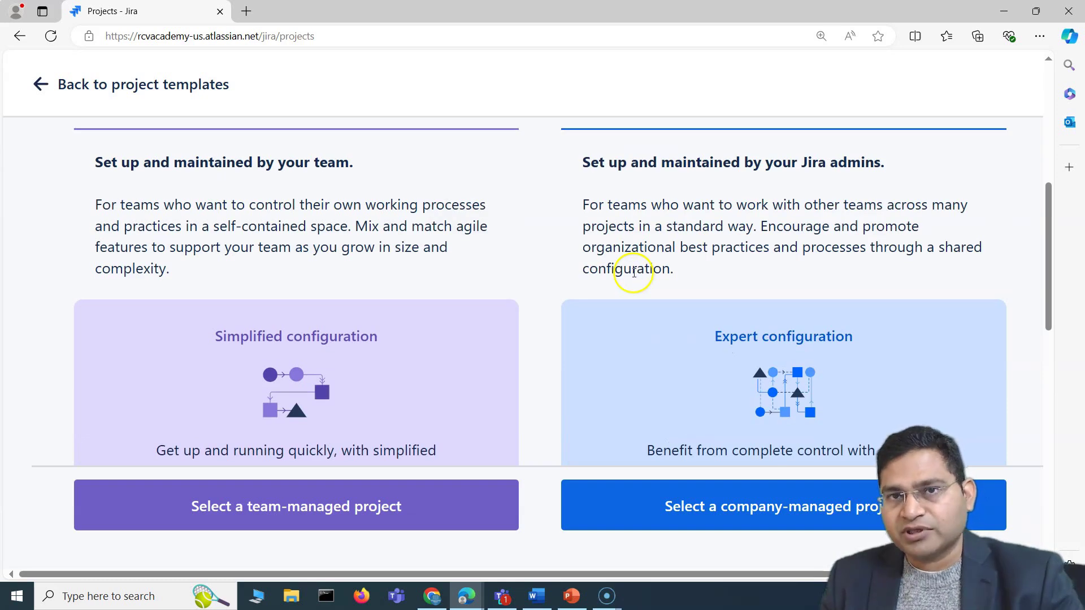
left_click_drag(678, 271, 628, 176)
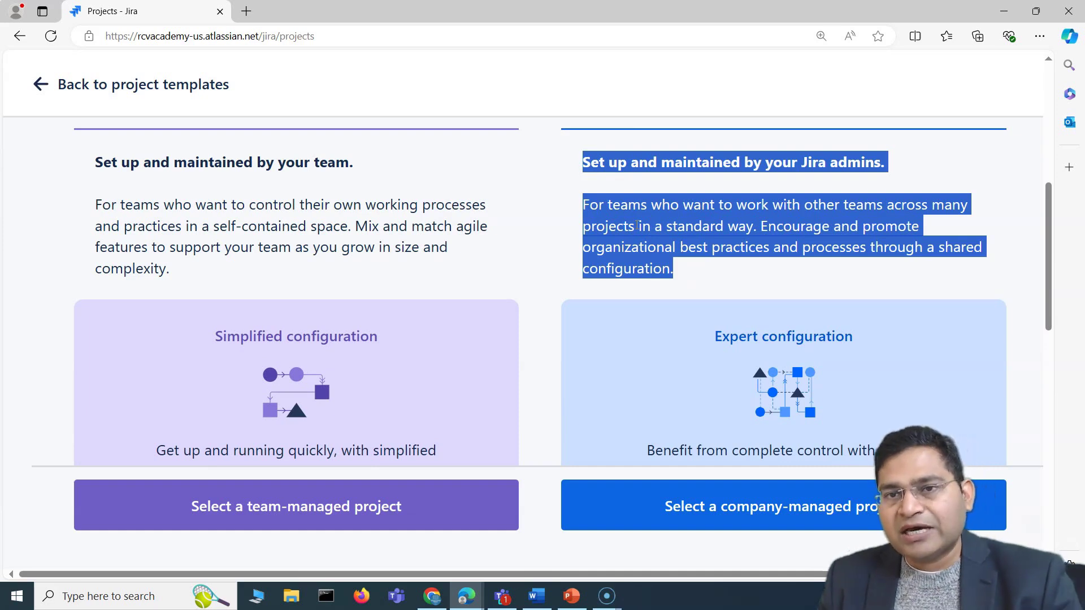
left_click(639, 200)
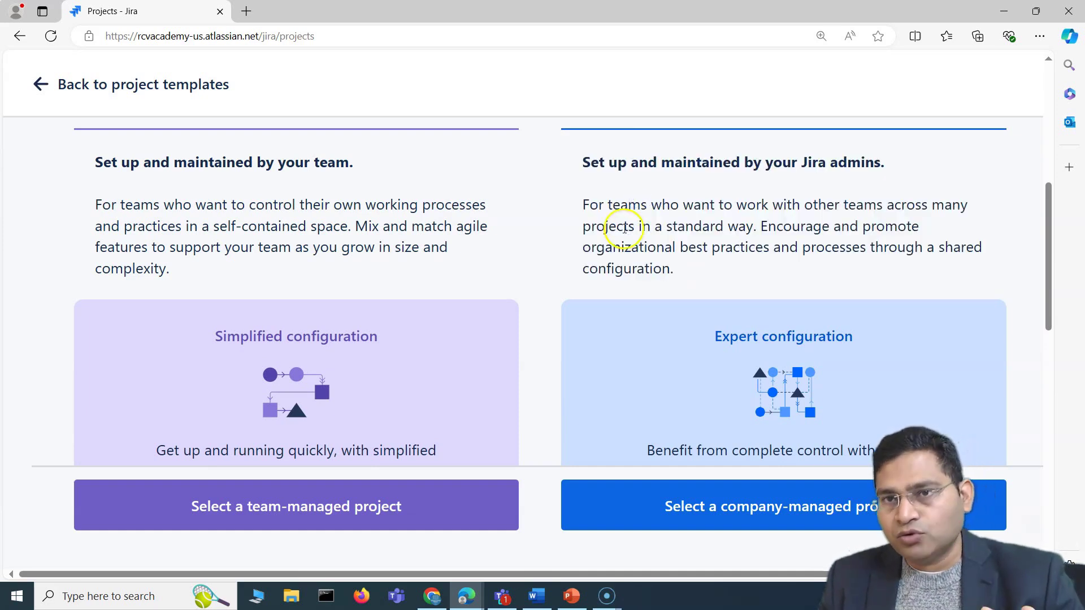
scroll(626, 265, "up", 2)
scroll(738, 286, "down", 2)
scroll(686, 288, "up", 2)
scroll(685, 288, "up", 1)
left_click_drag(707, 243, 899, 243)
left_click(711, 349)
scroll(690, 348, "down", 2)
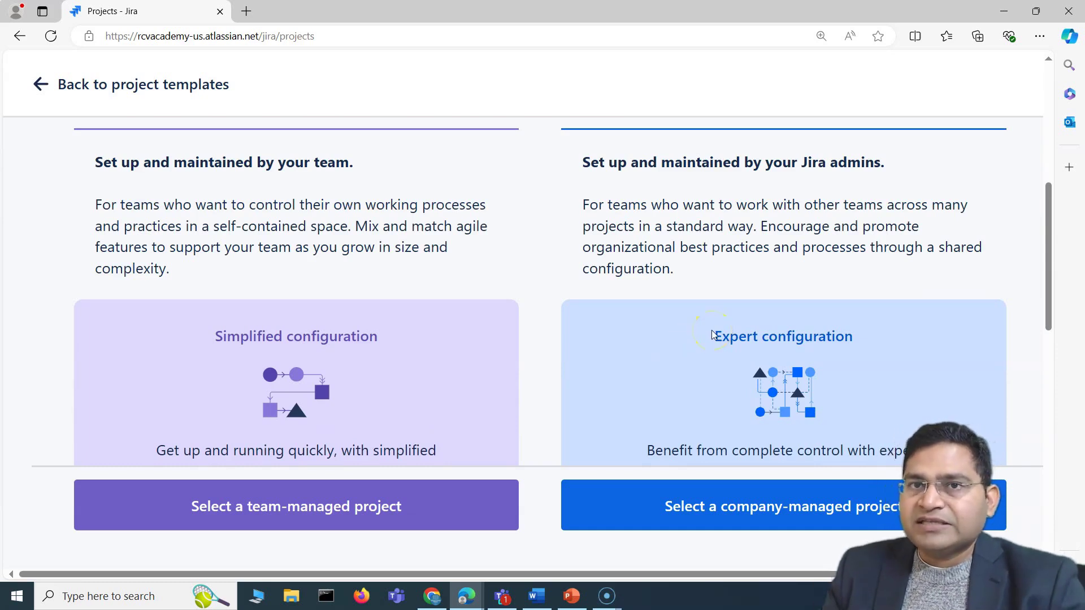
left_click_drag(678, 271, 607, 208)
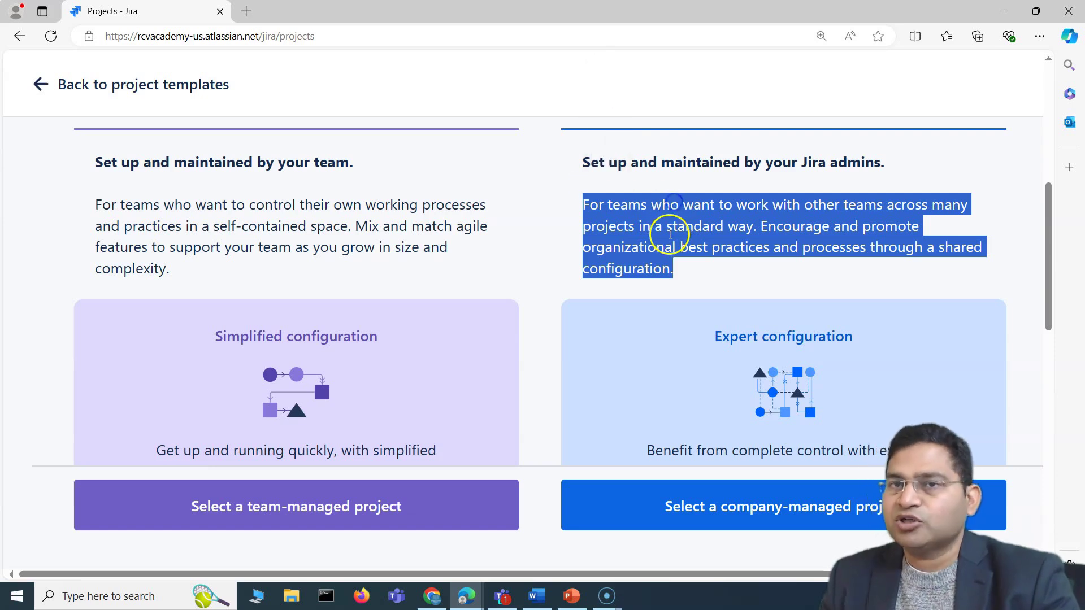
left_click(682, 266)
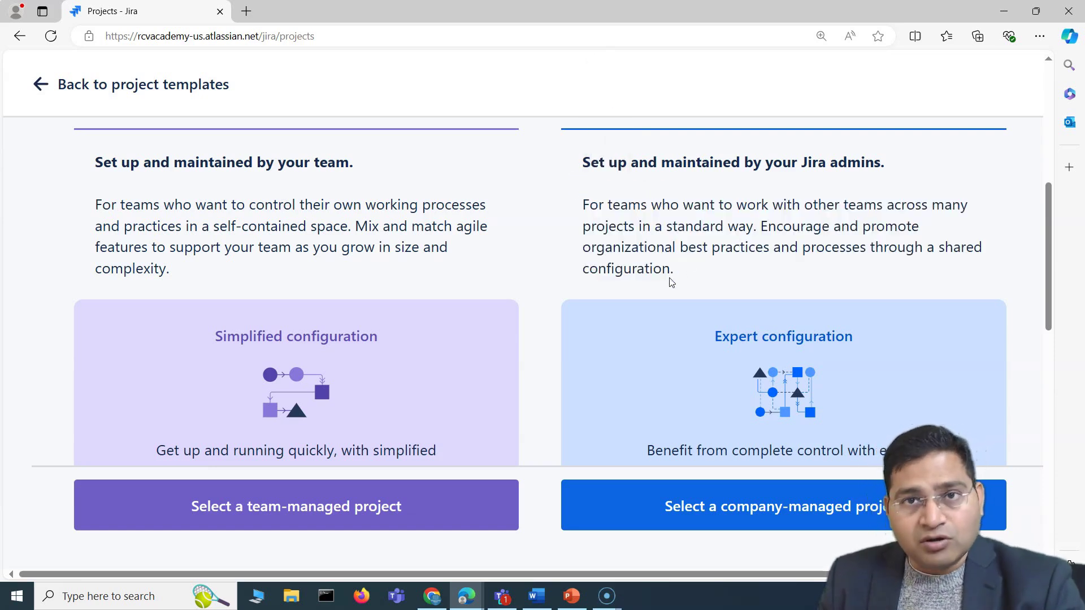
left_click_drag(686, 273, 577, 204)
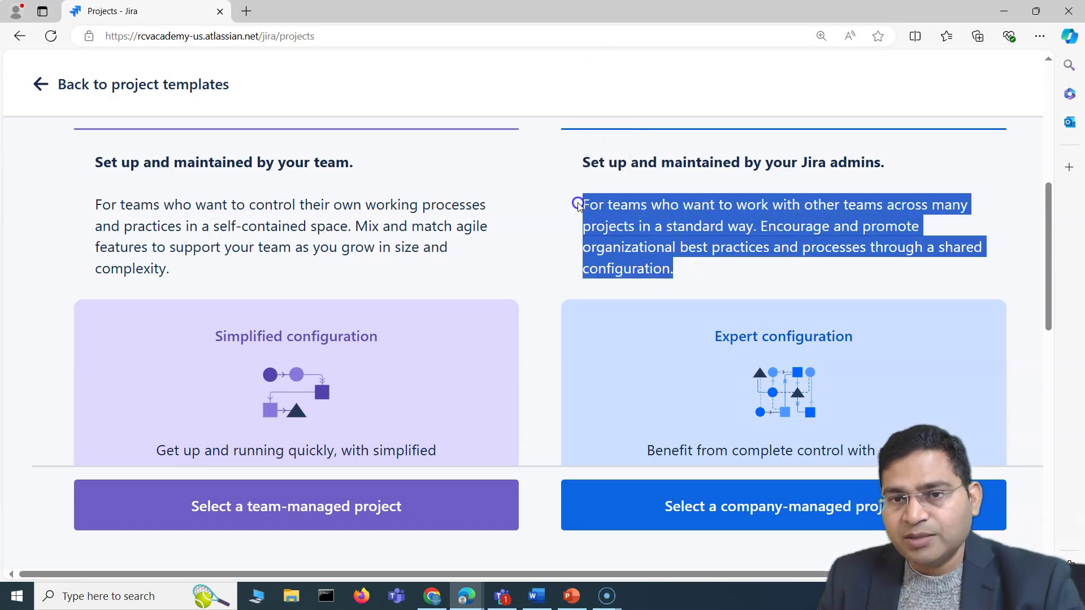
left_click(632, 255)
scroll(696, 283, "up", 3)
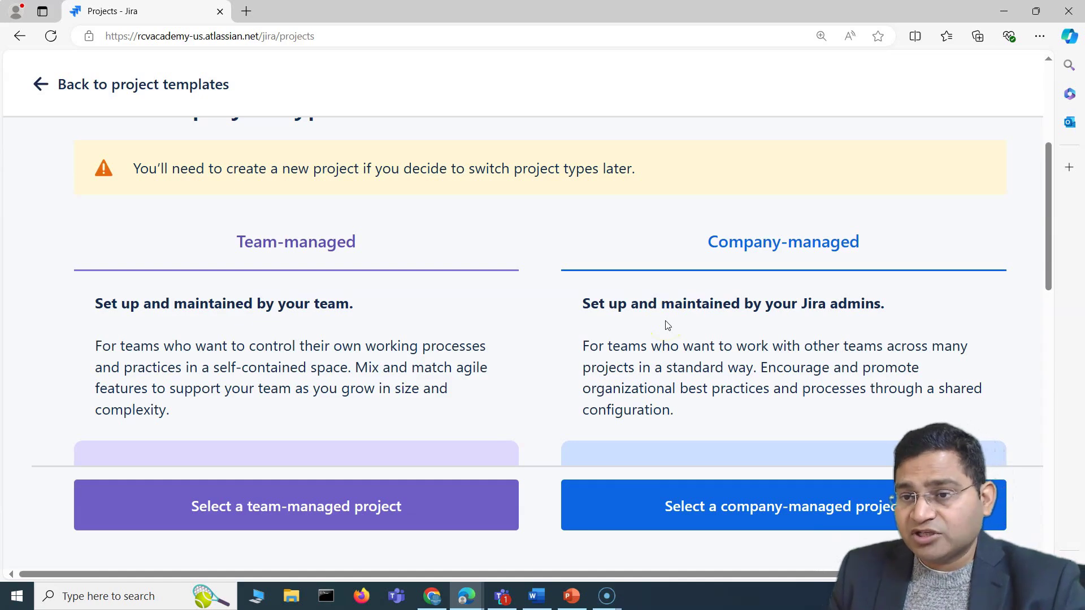
Compare the team-managed and company-managed features, then choose team-managed
scroll(690, 395, "down", 4)
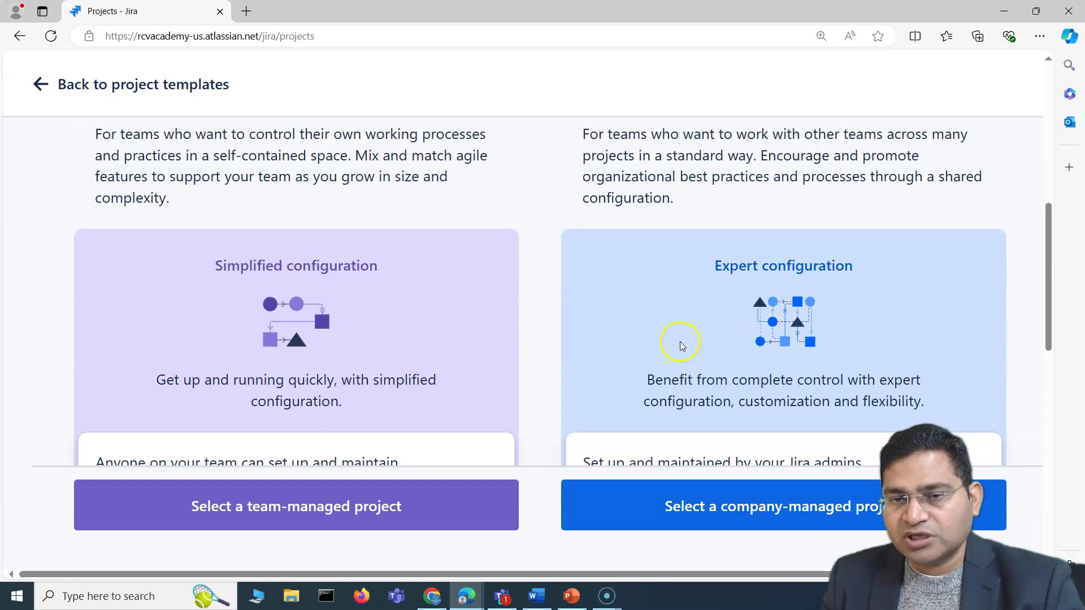
scroll(764, 344, "down", 3)
scroll(768, 339, "up", 3)
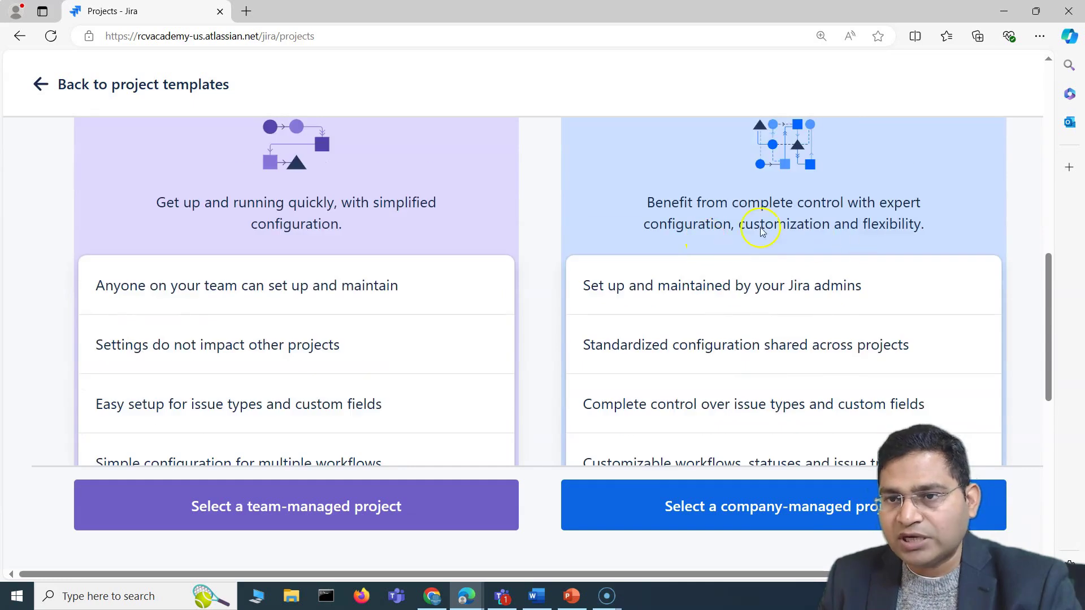
scroll(723, 335, "down", 5)
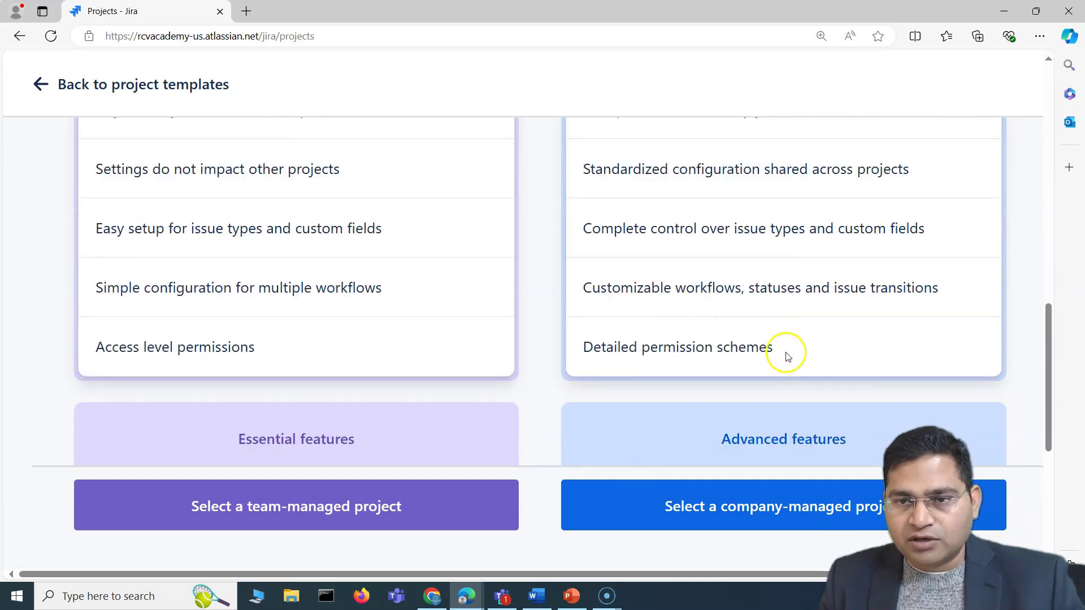
scroll(788, 356, "down", 3)
scroll(787, 339, "down", 3)
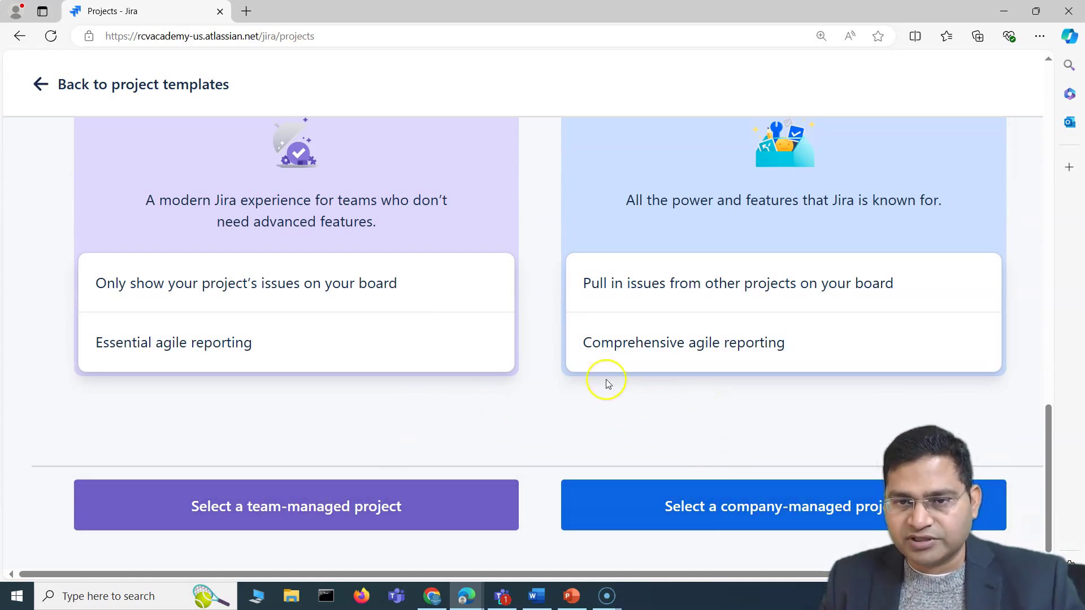
left_click(286, 501)
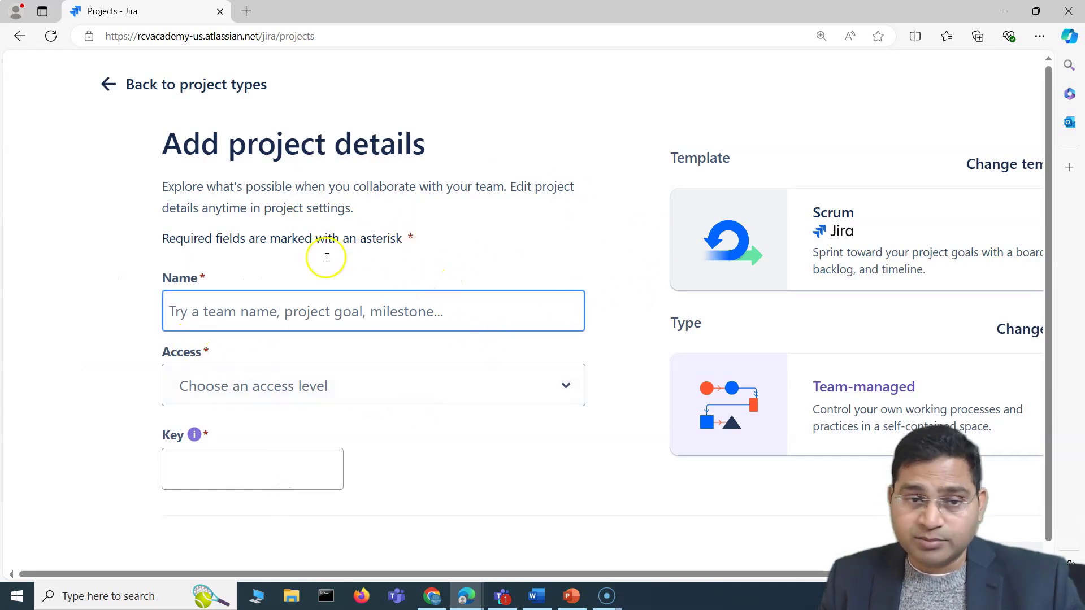
Name the project RCVAcademyAndroidApp so the key fills in as RCVAC
left_click(229, 311)
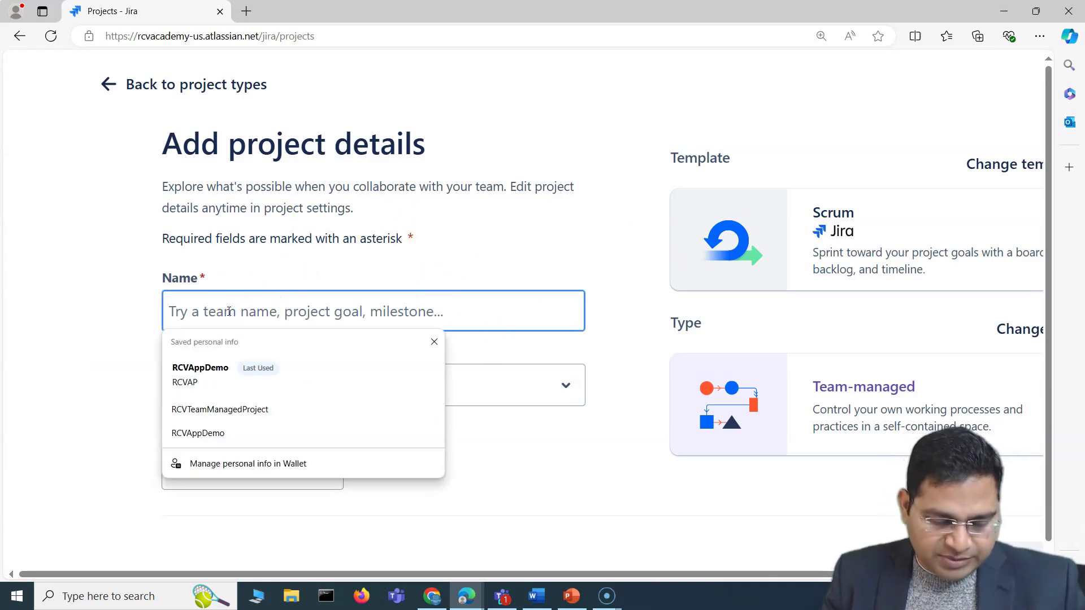
type("RCV")
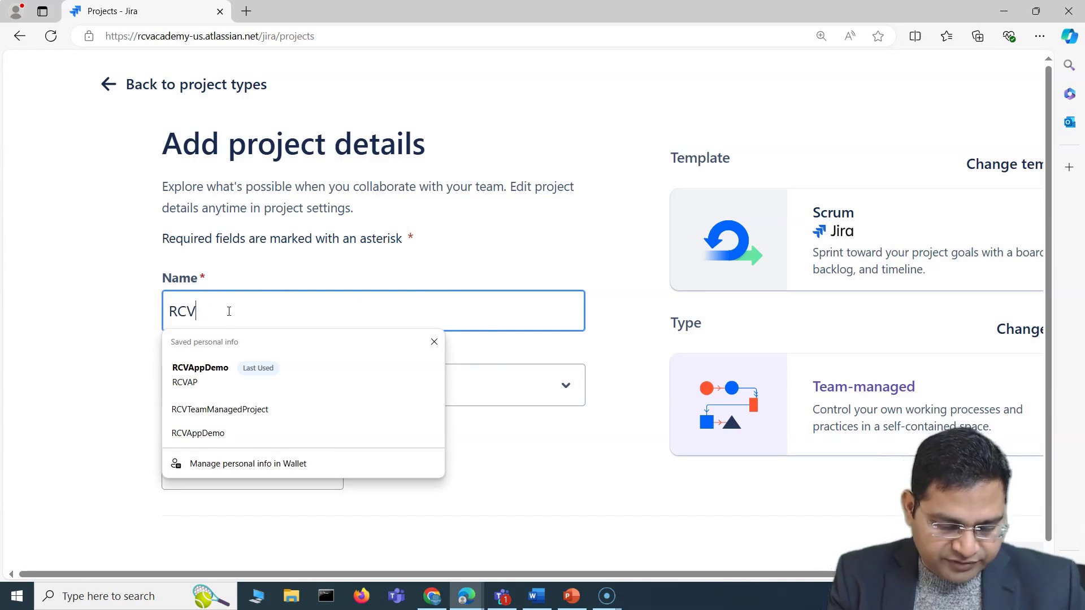
type("AcademyAndroidApp")
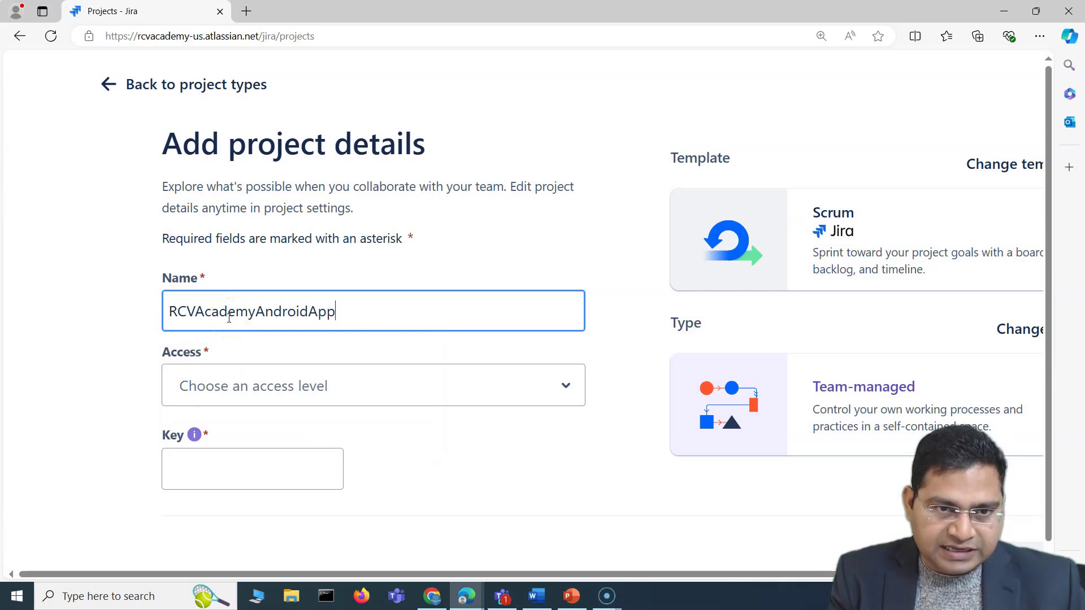
left_click(215, 398)
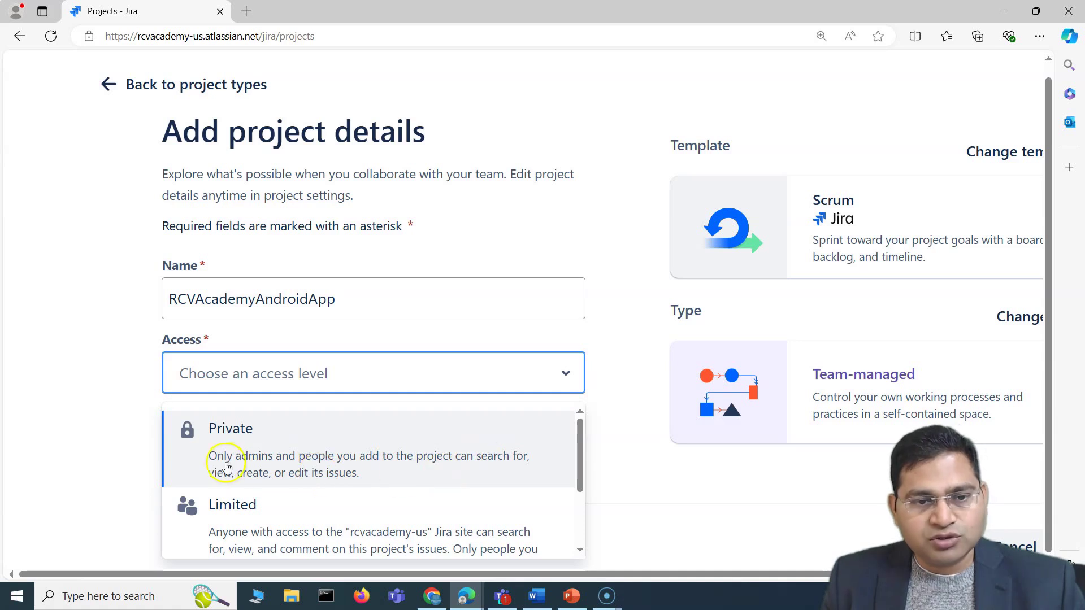
Set Limited access, keep key RCVAC, and create the project
scroll(260, 456, "down", 2)
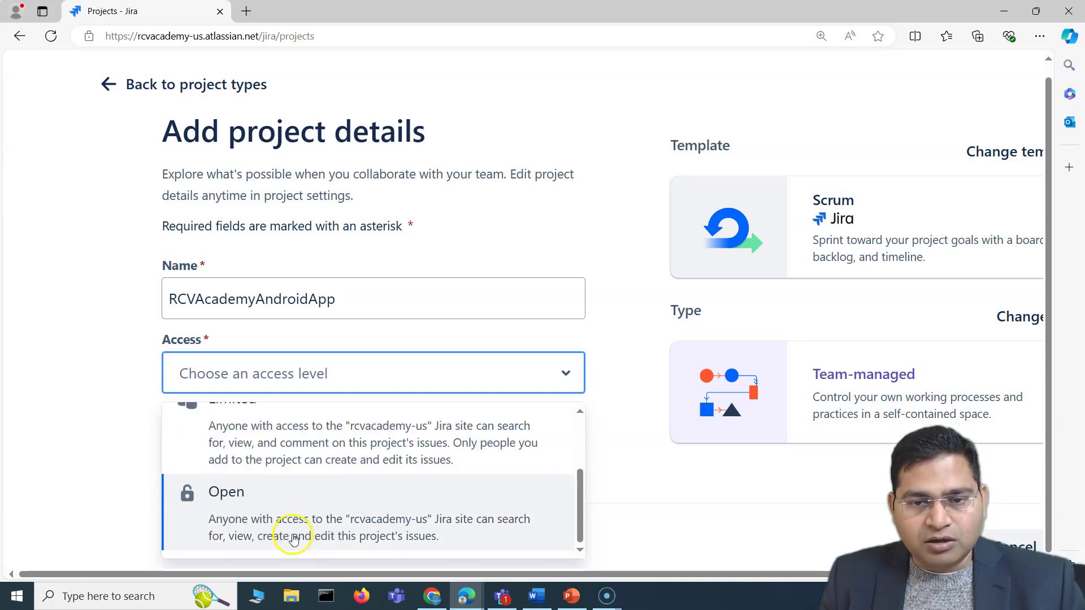
scroll(271, 502, "up", 1)
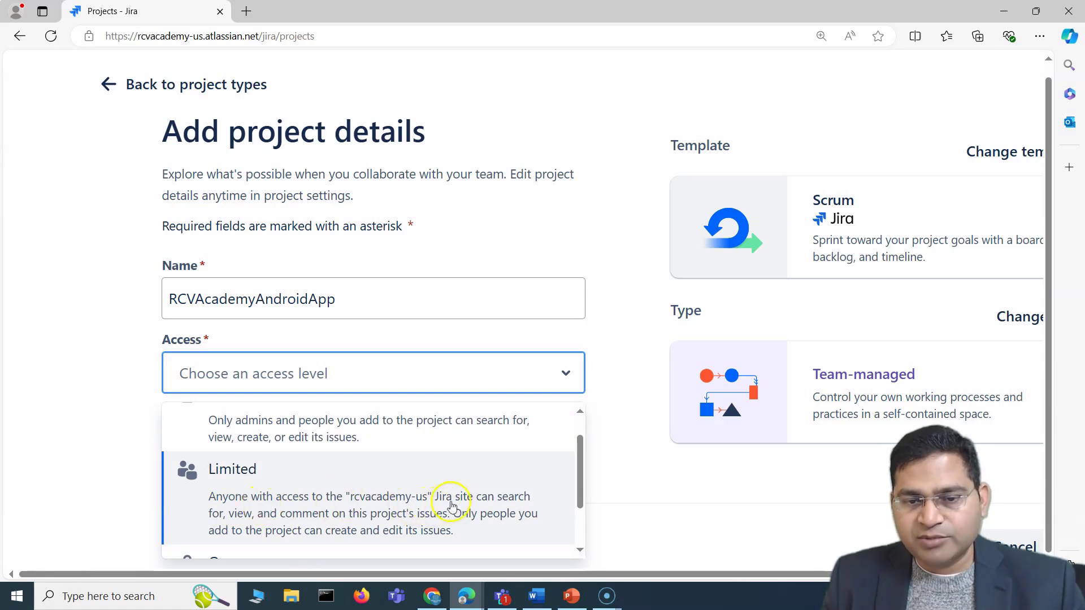
scroll(261, 520, "down", 1)
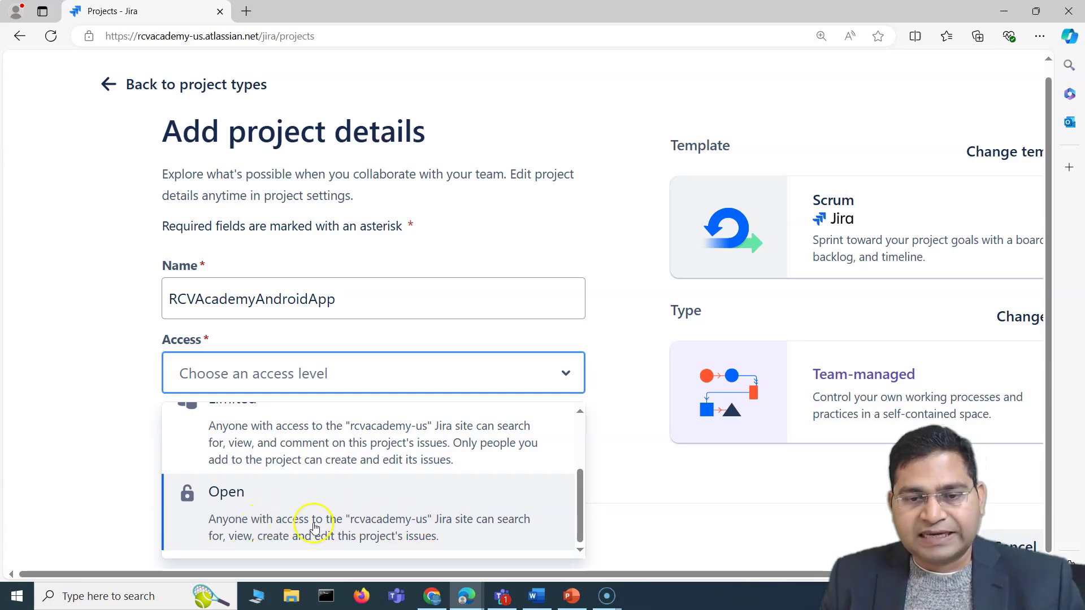
scroll(407, 467, "up", 1)
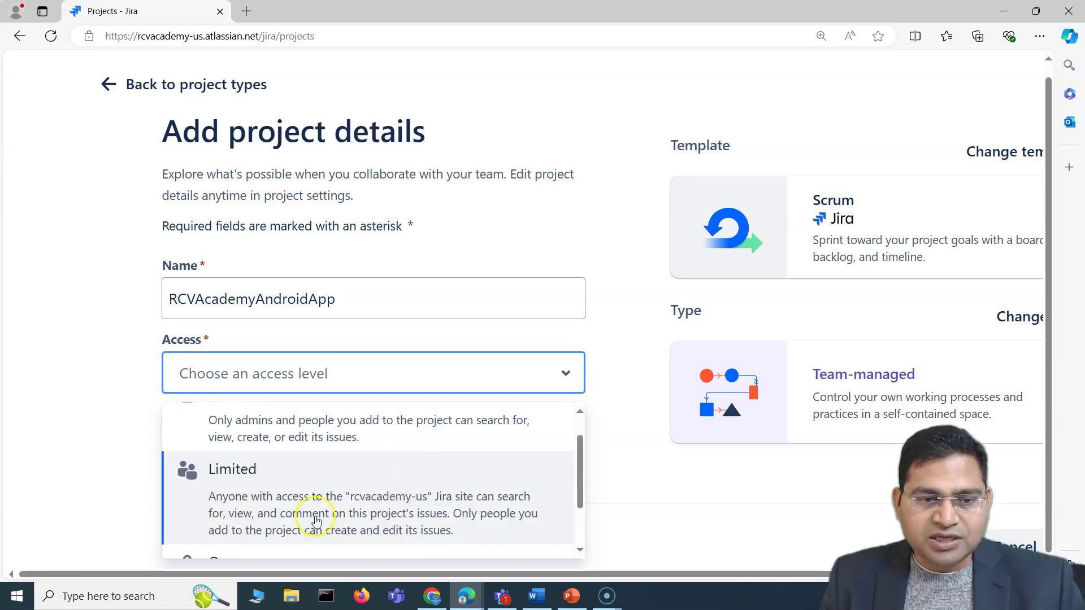
left_click(360, 514)
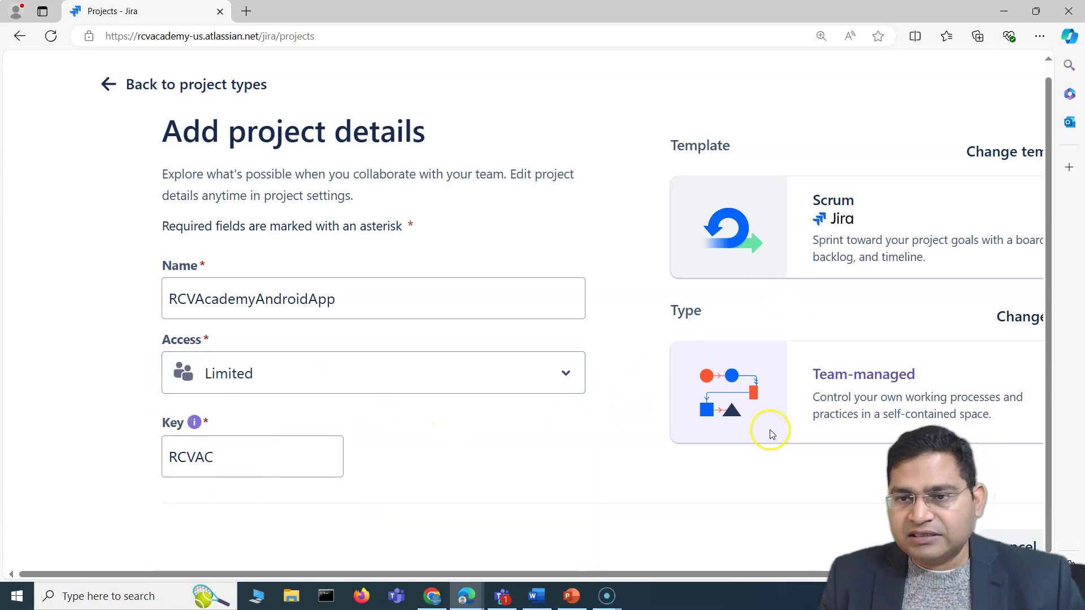
scroll(771, 431, "right", 4)
left_click(844, 546)
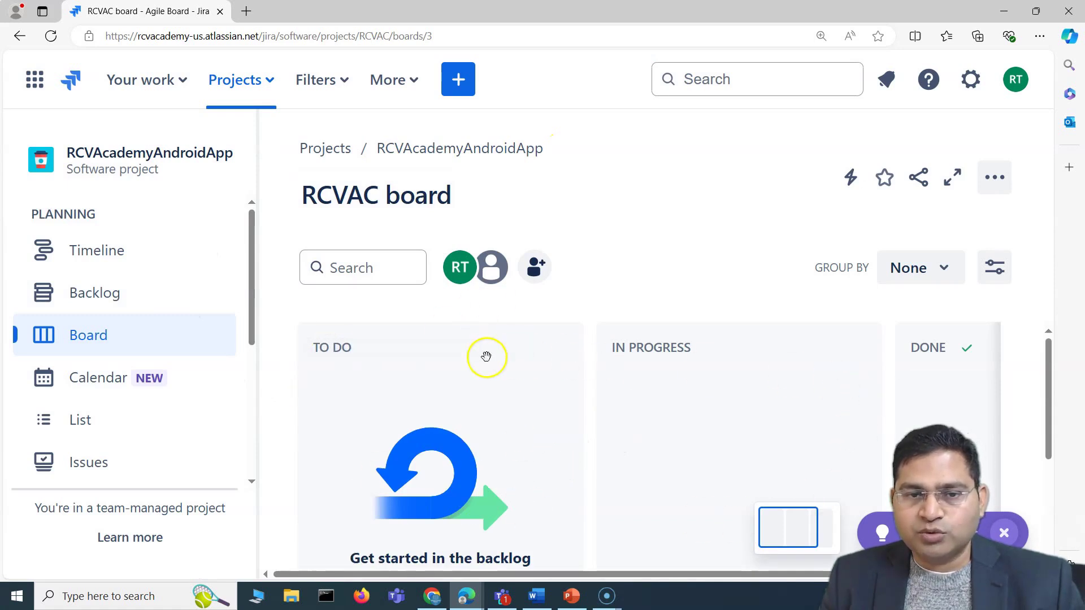
Scroll the empty RCVAC board to view its TO DO, IN PROGRESS and DONE columns
left_click_drag(490, 574, 359, 363)
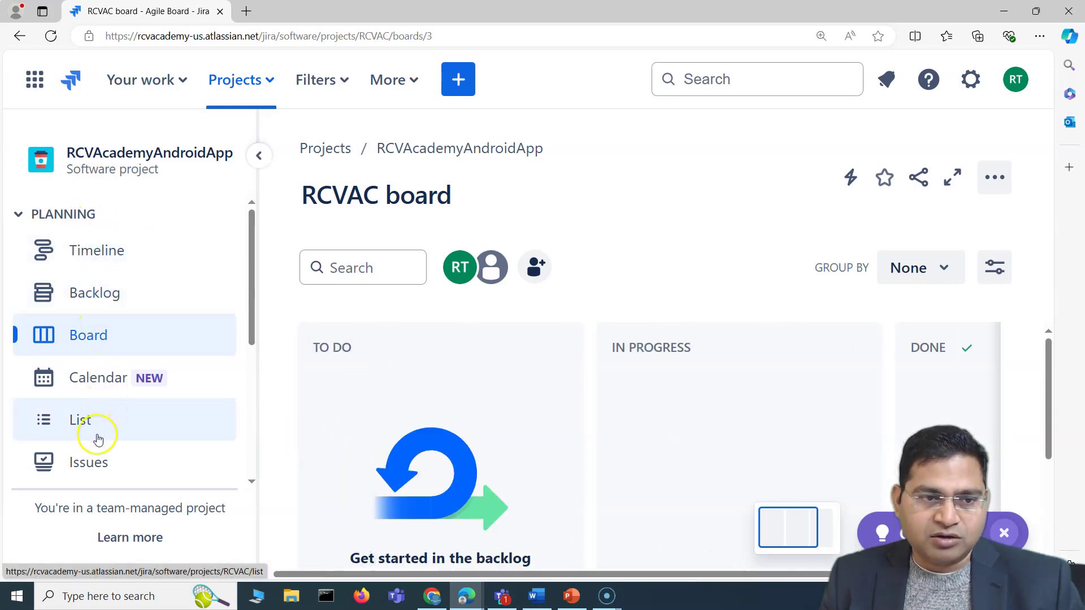
scroll(99, 423, "down", 2)
scroll(134, 431, "up", 2)
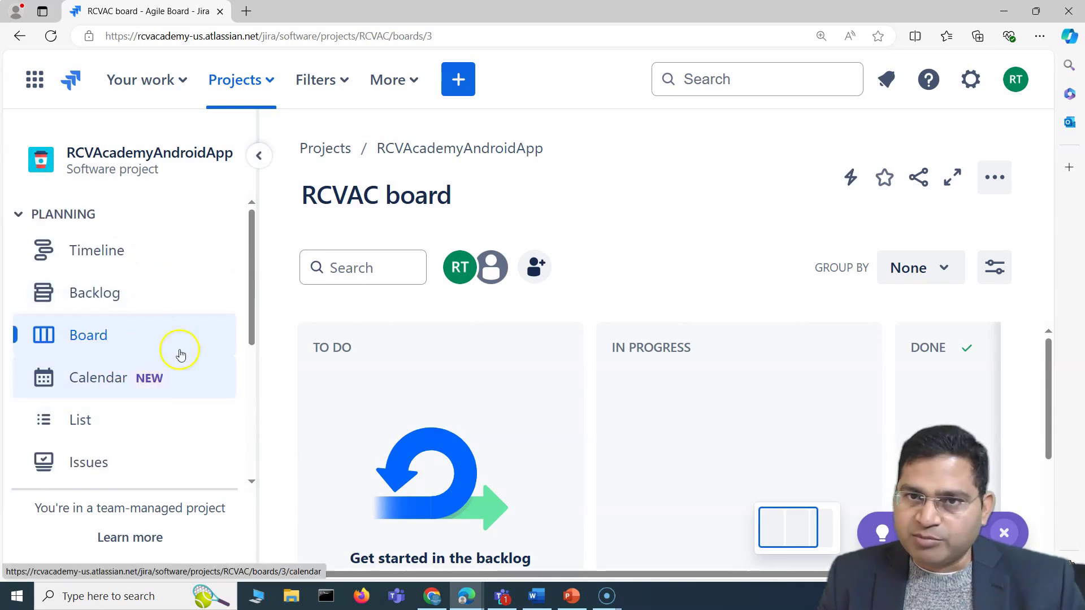
left_click(276, 81)
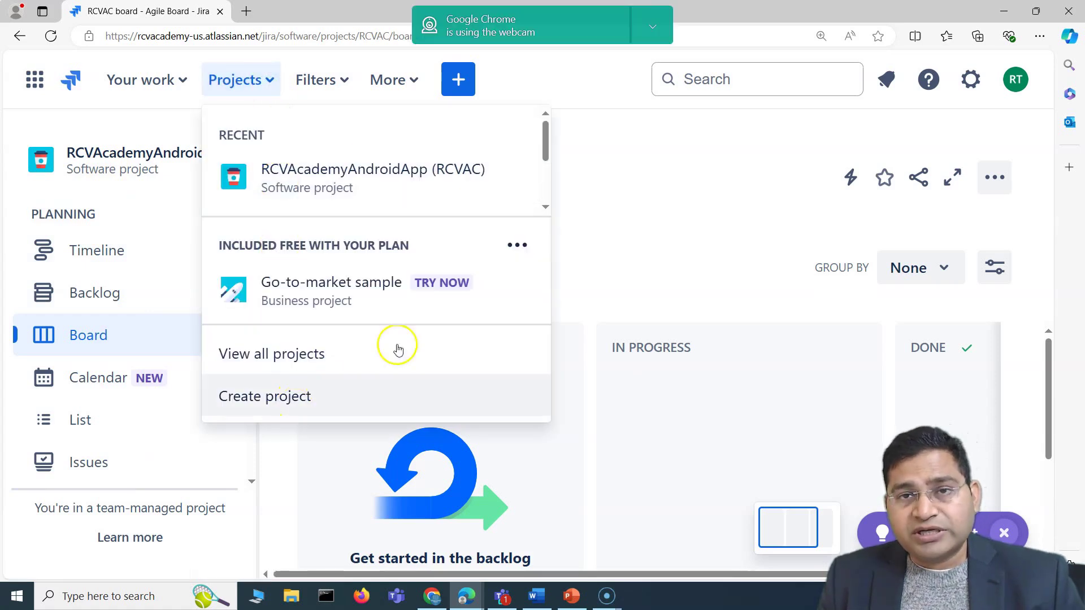
left_click(640, 79)
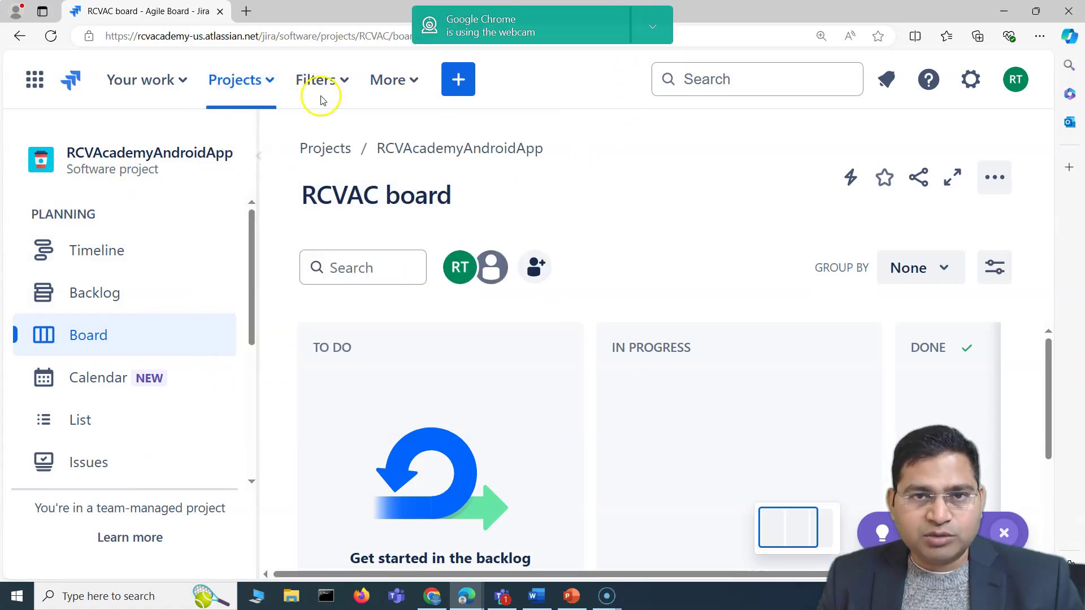
left_click(653, 27)
left_click(615, 67)
left_click(237, 88)
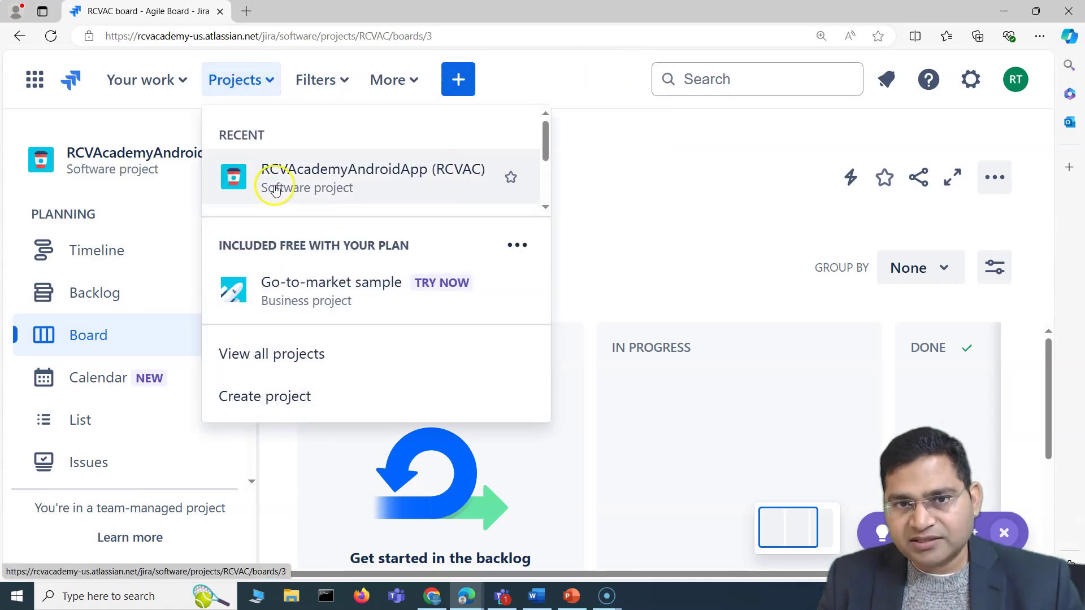
left_click(659, 178)
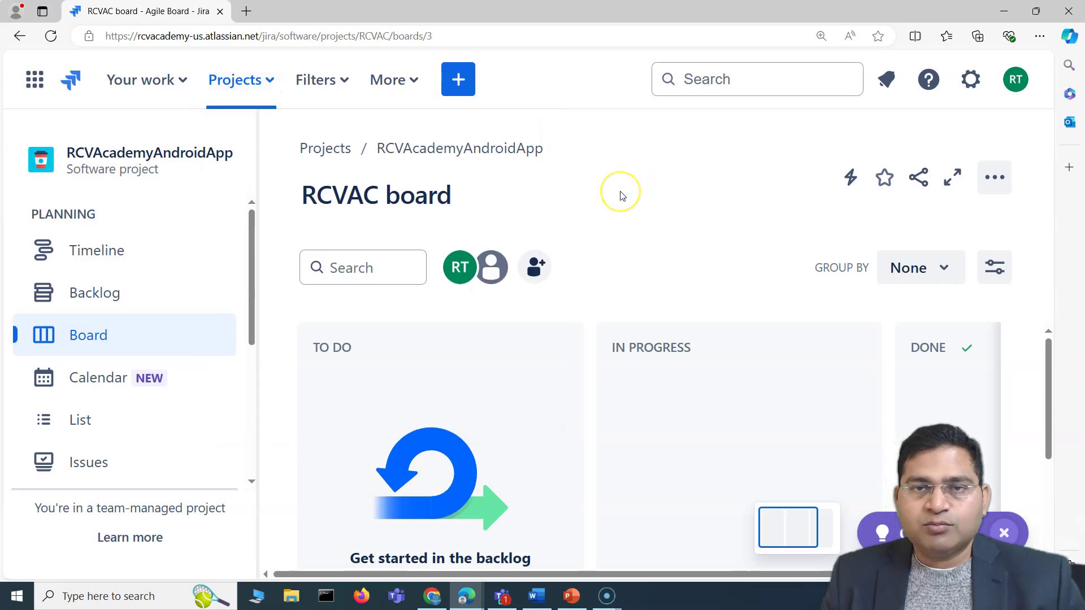
left_click(266, 91)
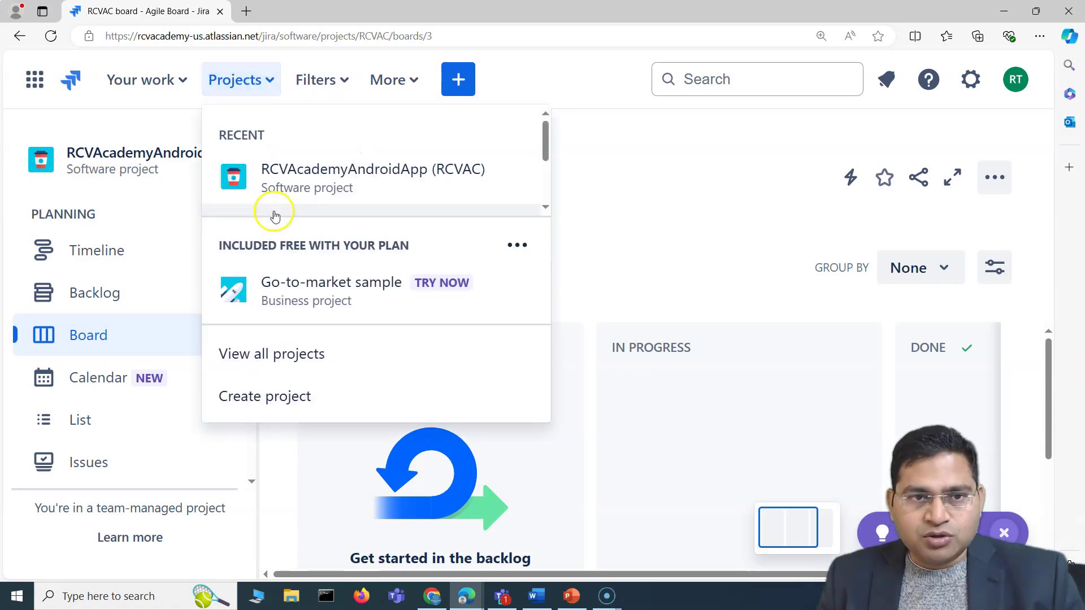
left_click(624, 234)
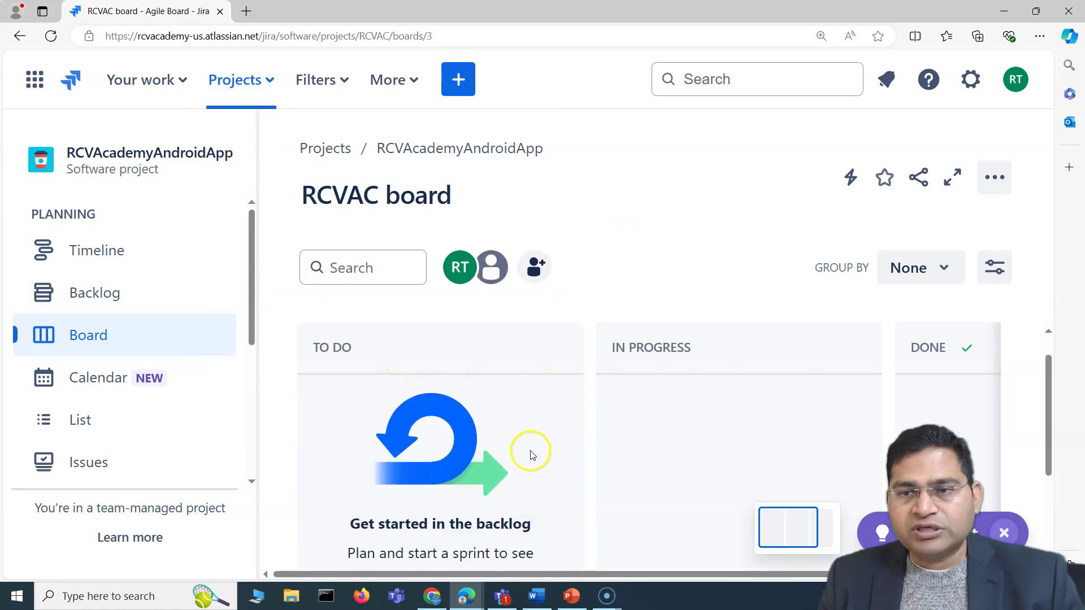